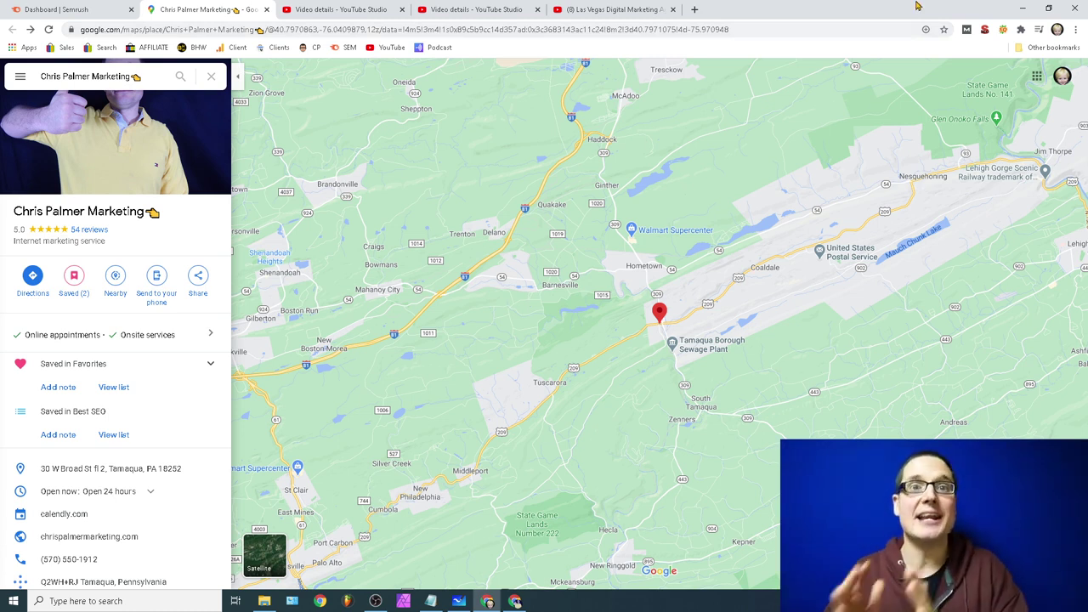
Step: Bring the citation notes (100, title, url of other citations, NAP, share link) over the Maps listing
click(431, 601)
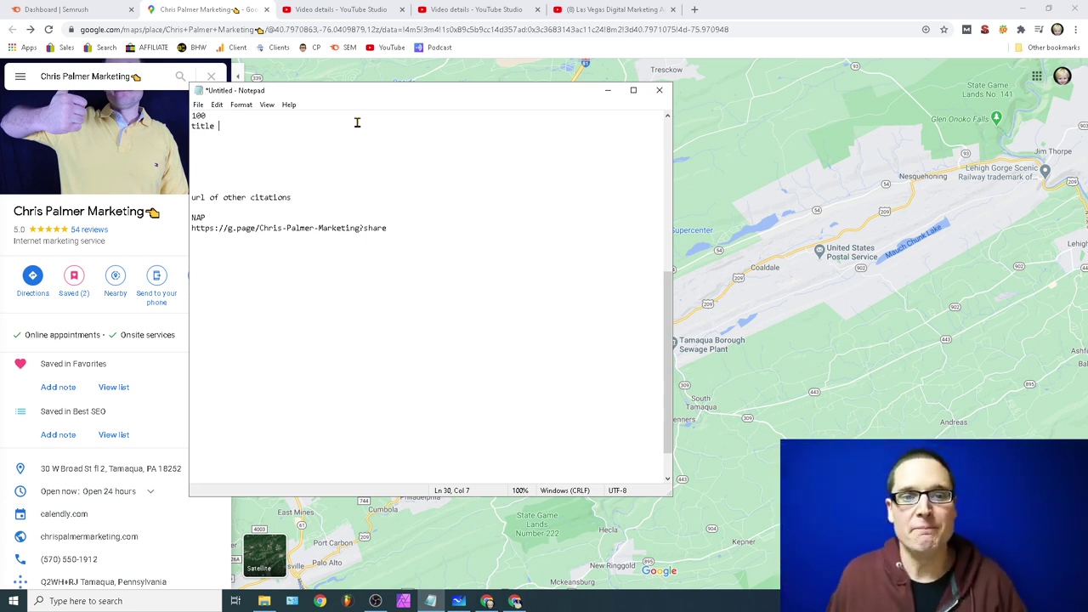
Step: Append ' -' to the '100' and 'title' note lines, then open a blank browser tab
drag(223, 113, 191, 117)
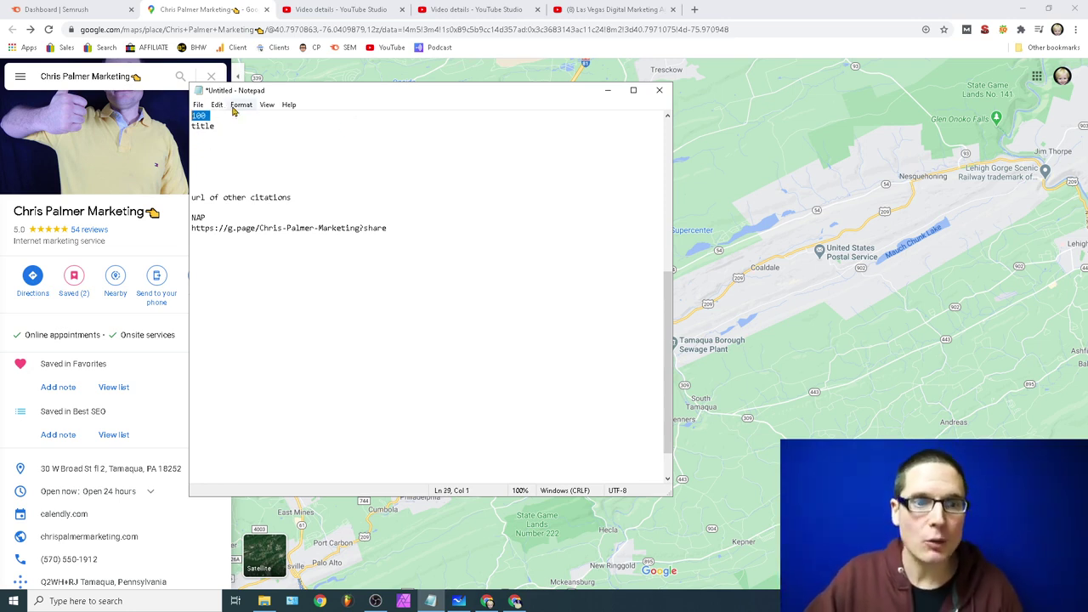
click(232, 118)
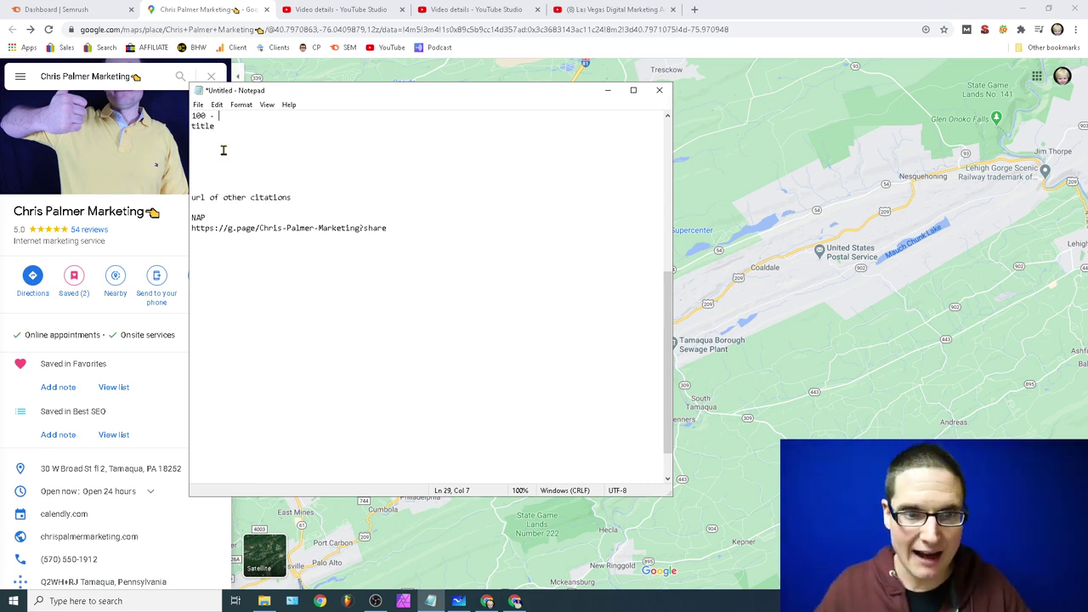
click(225, 125)
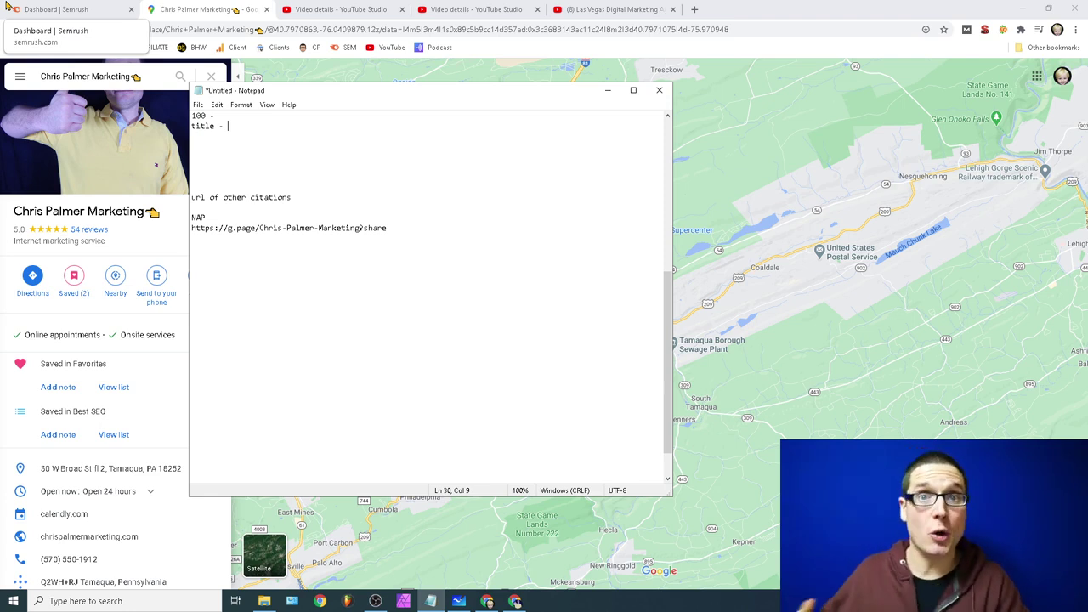
click(695, 10)
Step: Search Google for 'teeth white in houston' and scroll through the ads and local map pack
click(511, 245)
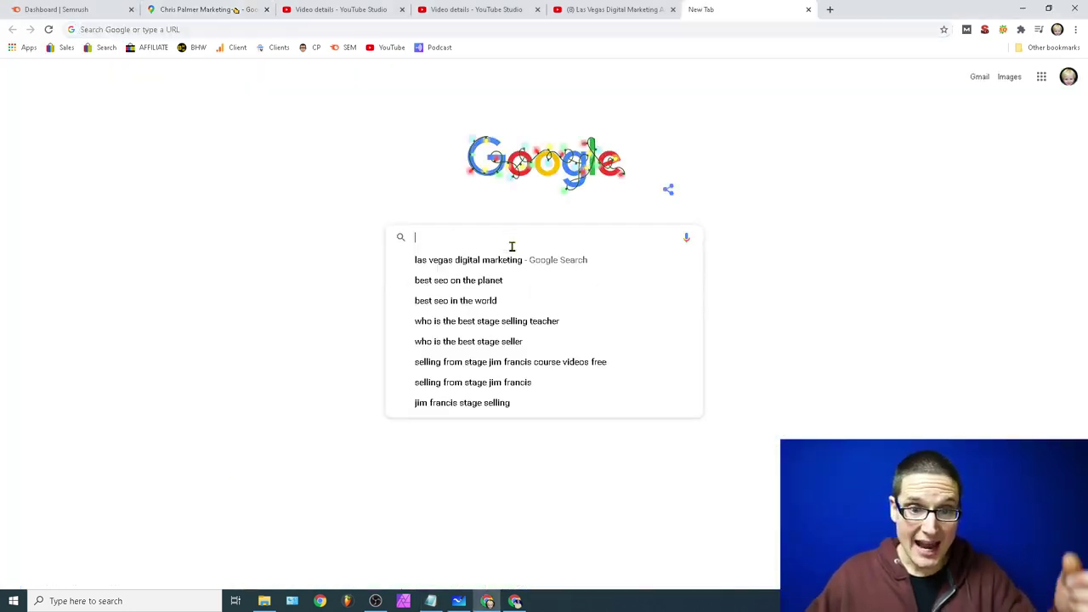
text(tee)
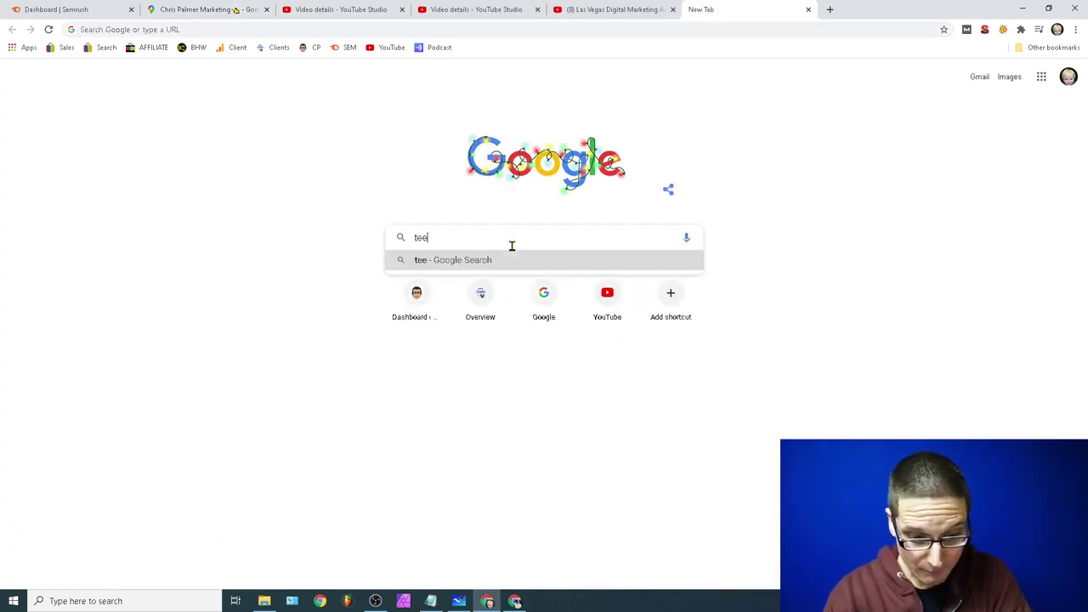
text(th whi)
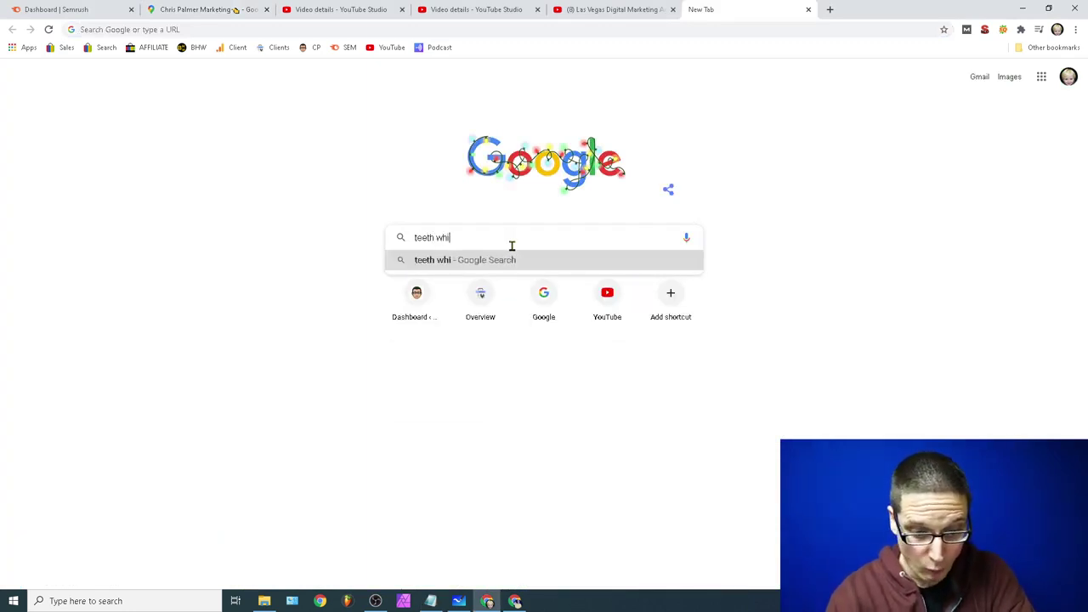
text(te in houston)
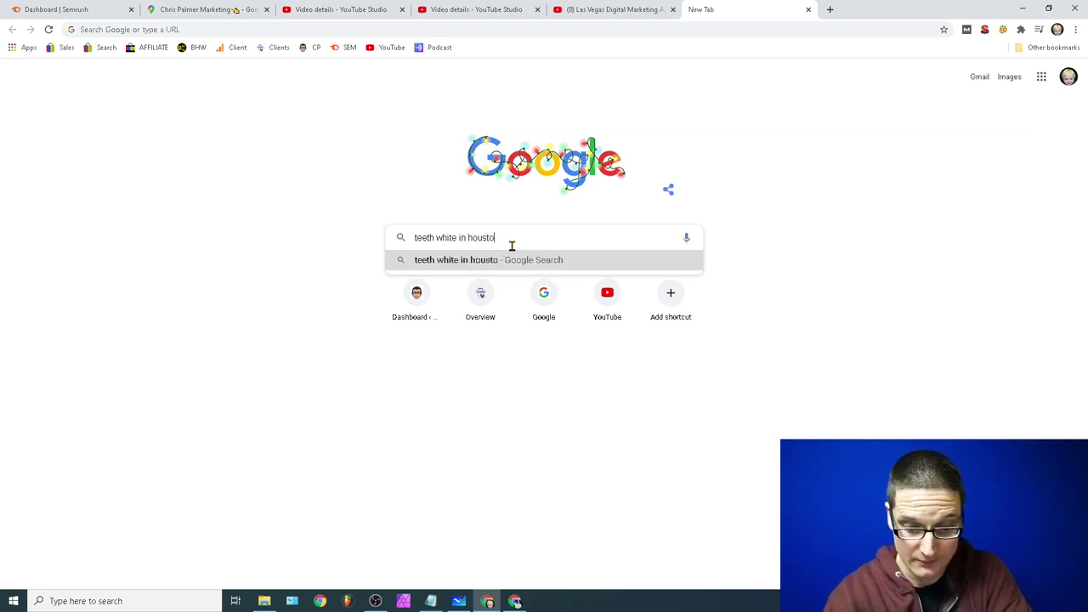
key(Return)
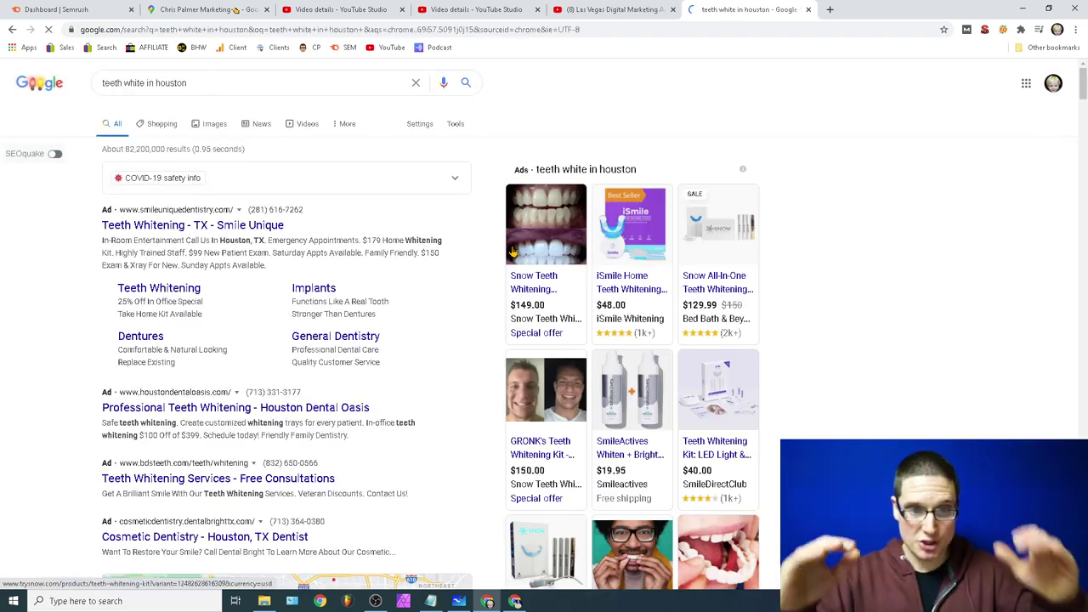
scroll(347, 285, down, 15)
scroll(348, 285, down, 5)
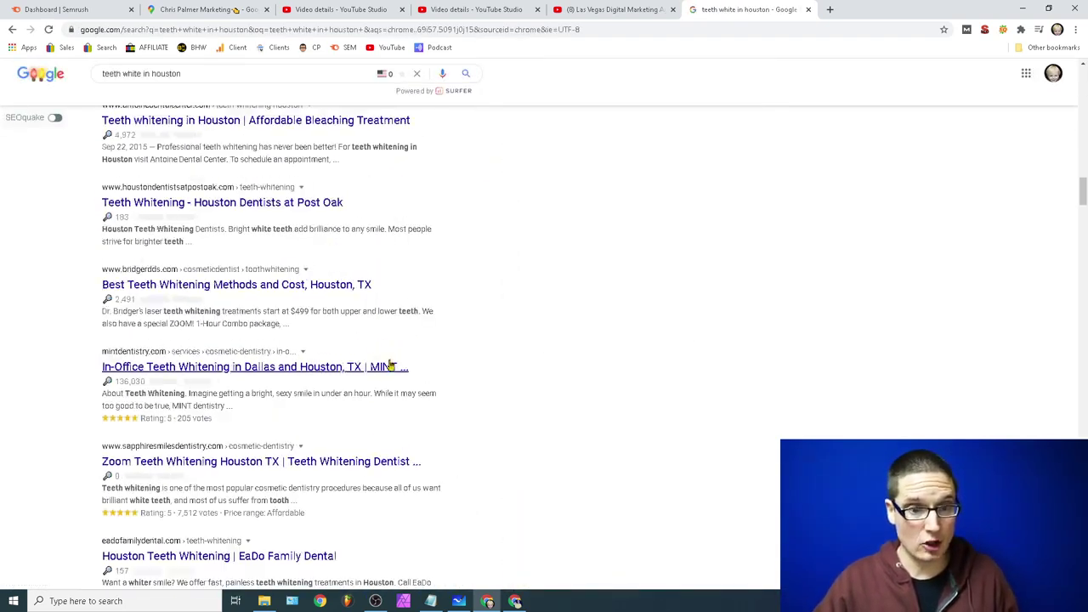
scroll(394, 393, up, 10)
scroll(338, 400, up, 5)
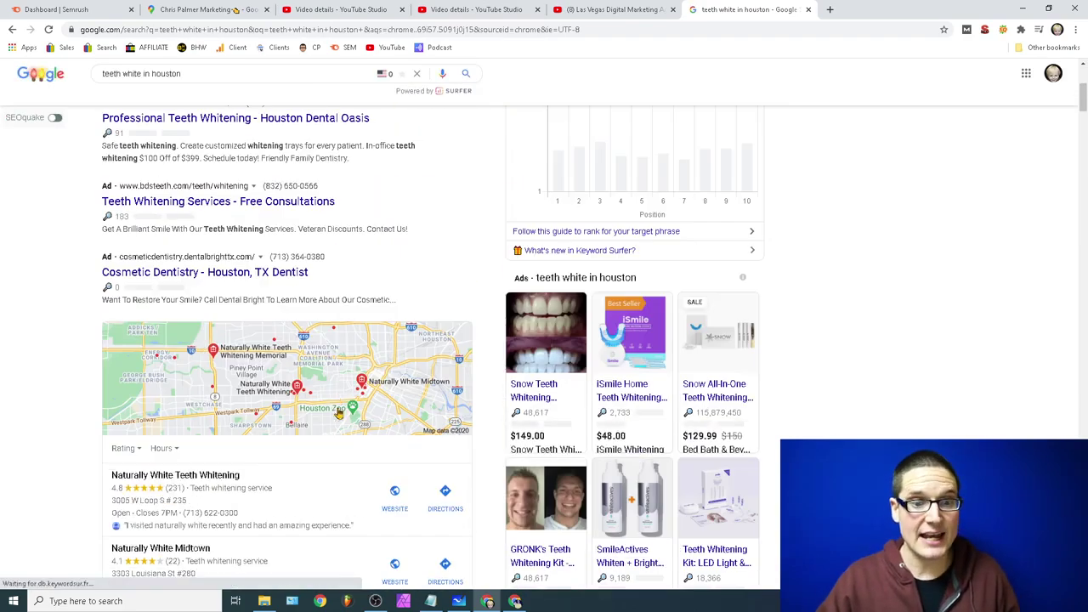
scroll(255, 443, down, 4)
drag(1085, 119, 1085, 110)
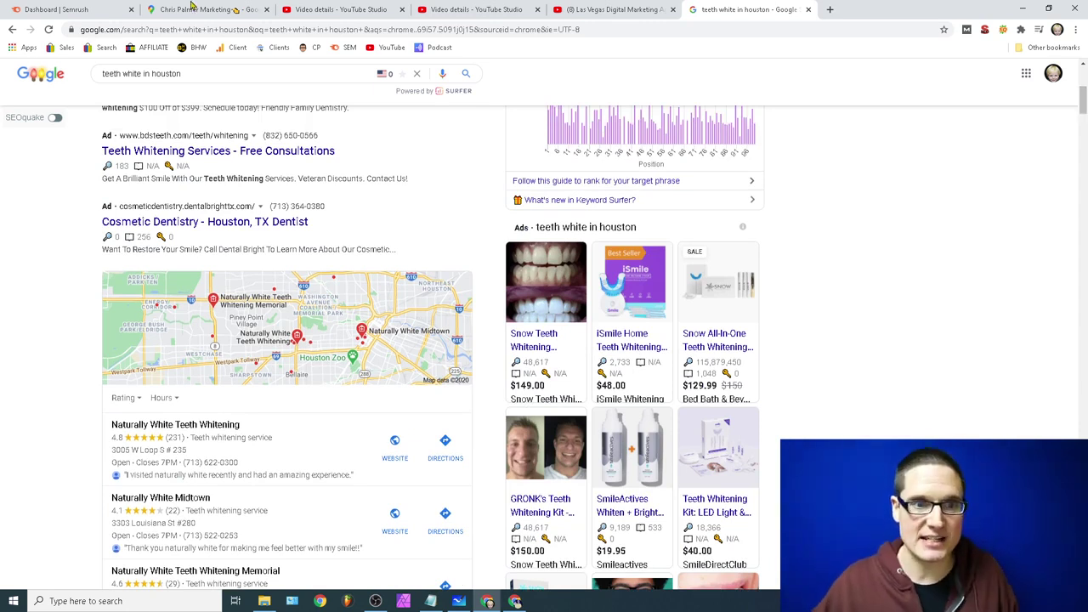
click(51, 9)
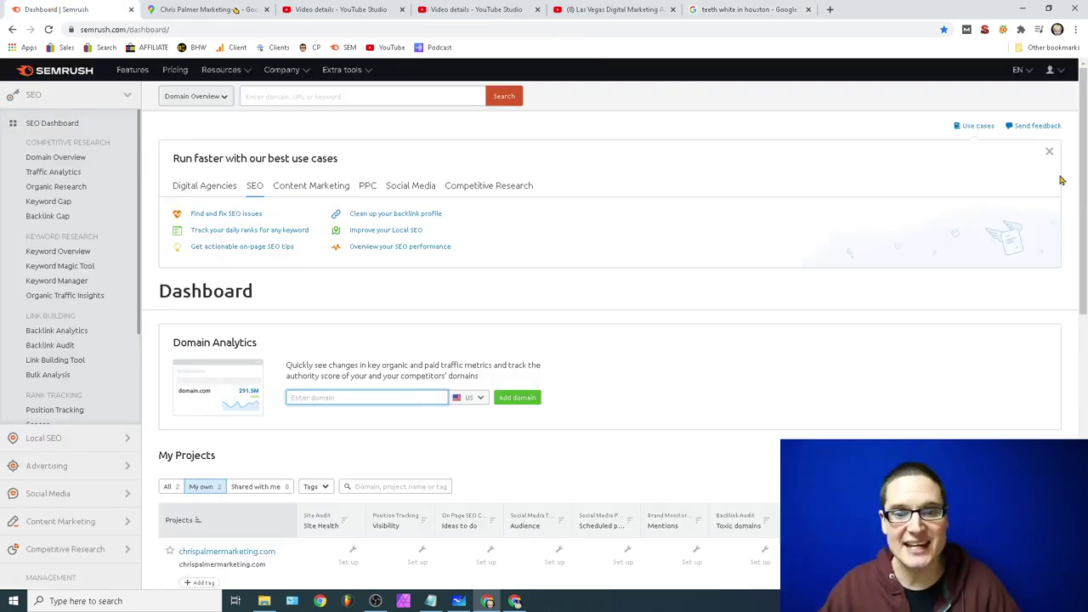
Step: Glance at the Semrush dashboard, then bring the Notepad citation notes back on top
scroll(779, 268, down, 2)
scroll(754, 314, up, 2)
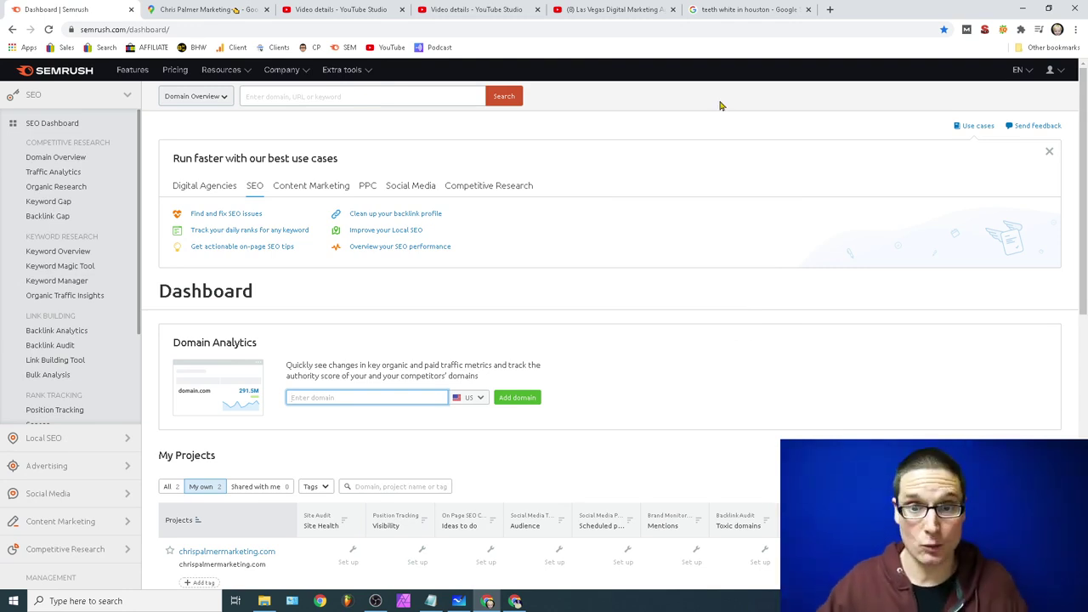
click(431, 601)
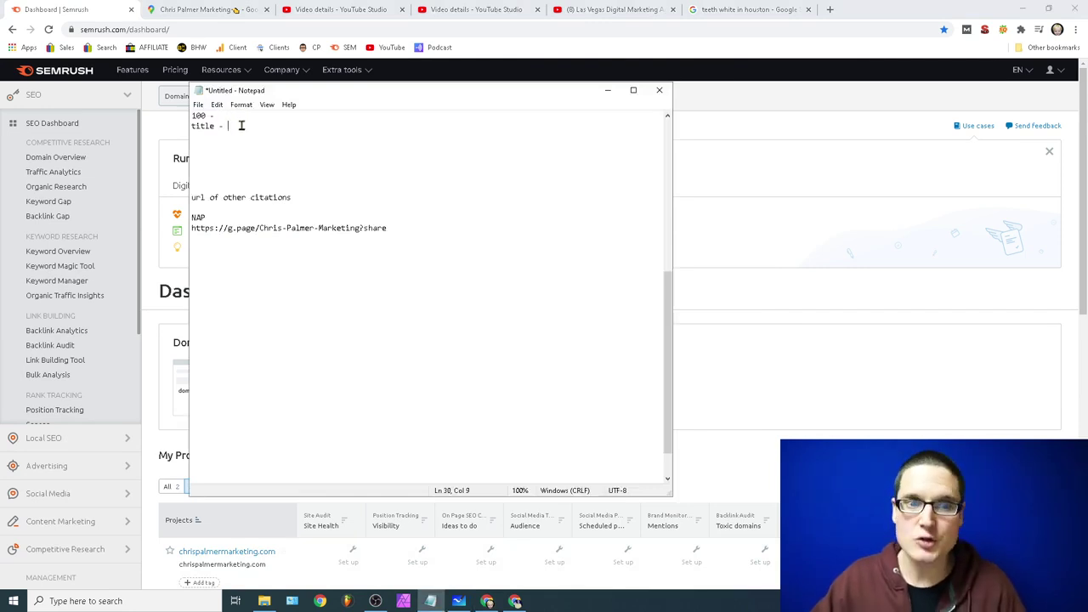
Step: Add note lines 'taken a look at the SERP to see if a video will rank' and 'photo'
key(Return)
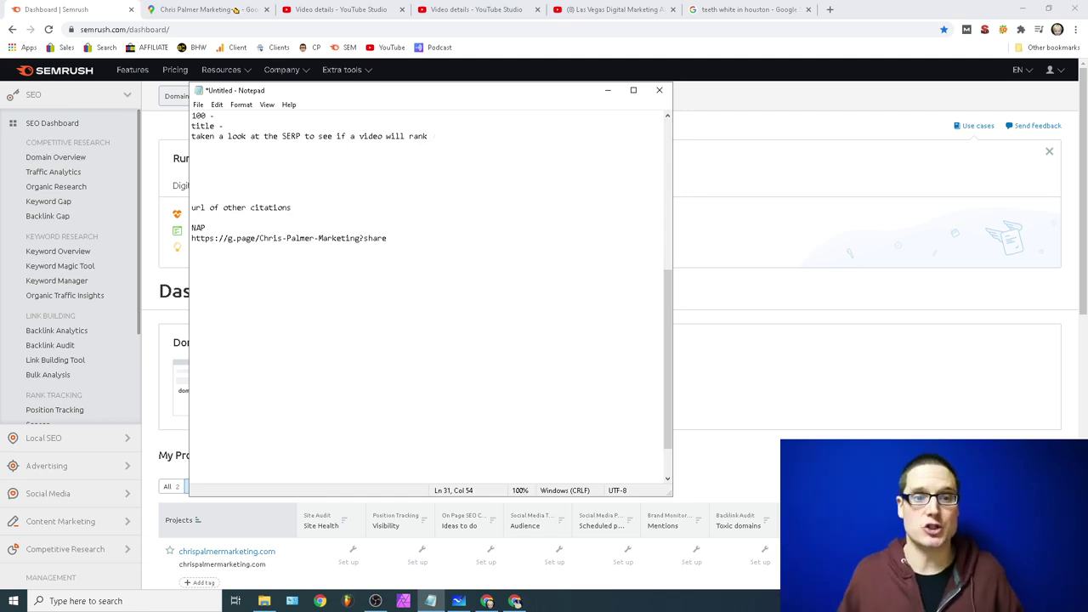
key(Return)
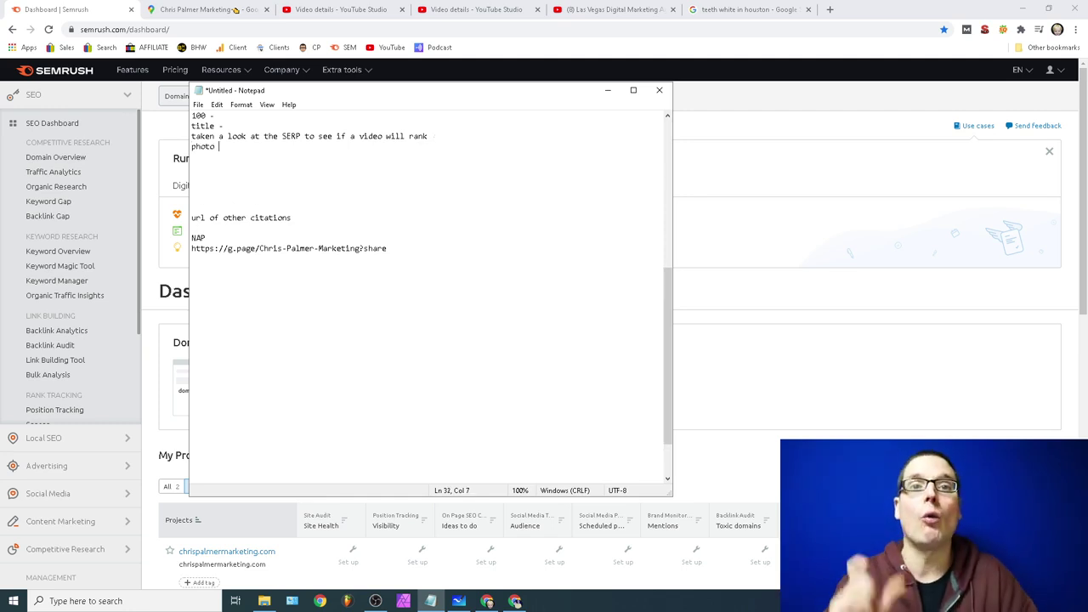
Step: Review the Las Vegas agency video and the Studio details draft, then return to the teeth whitening results
click(610, 9)
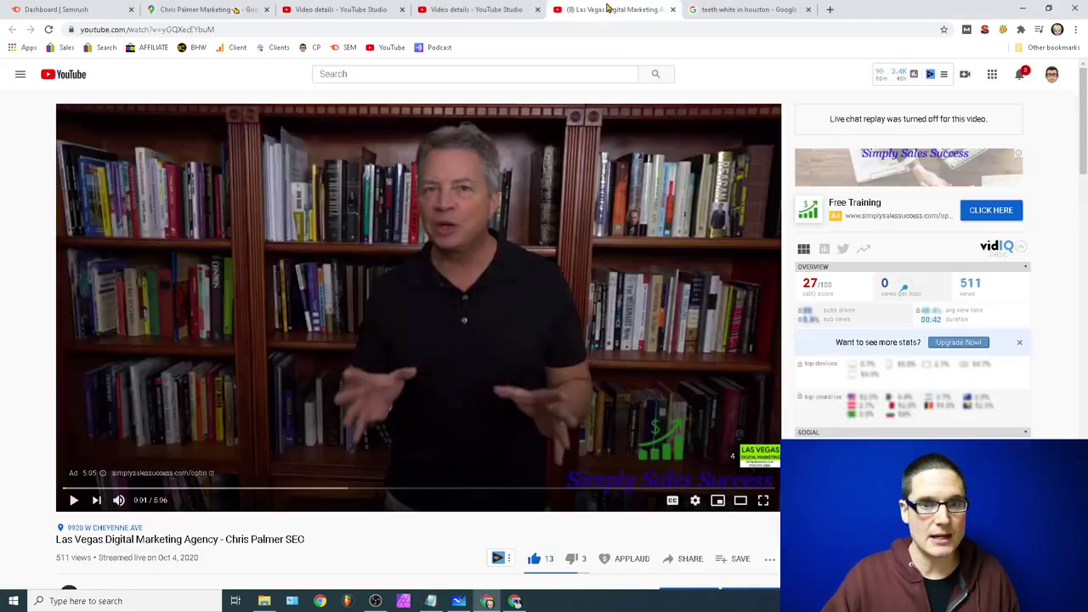
click(456, 10)
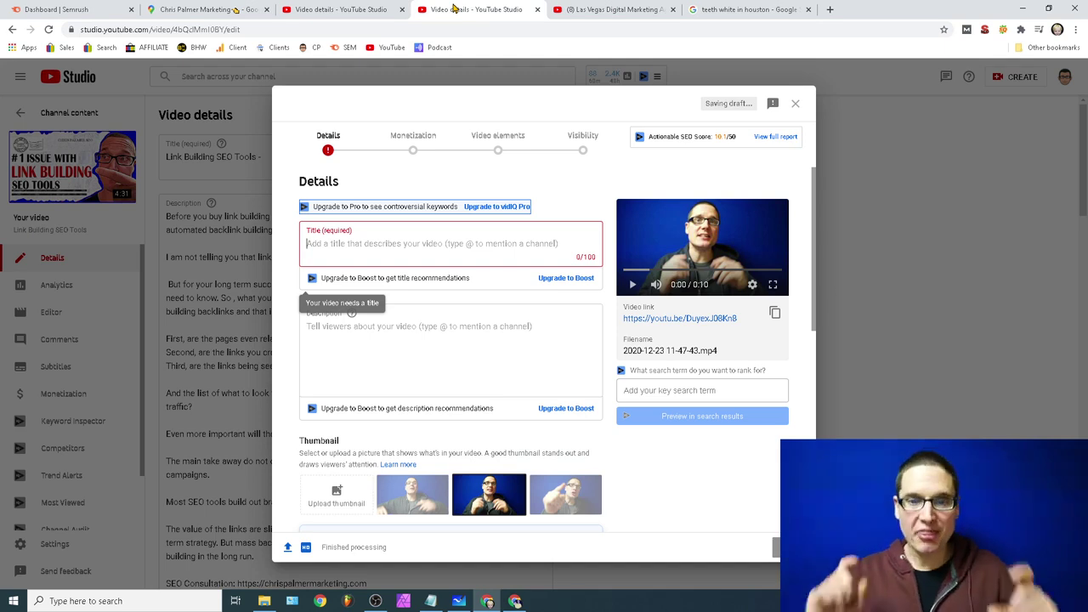
click(623, 6)
scroll(418, 306, down, 5)
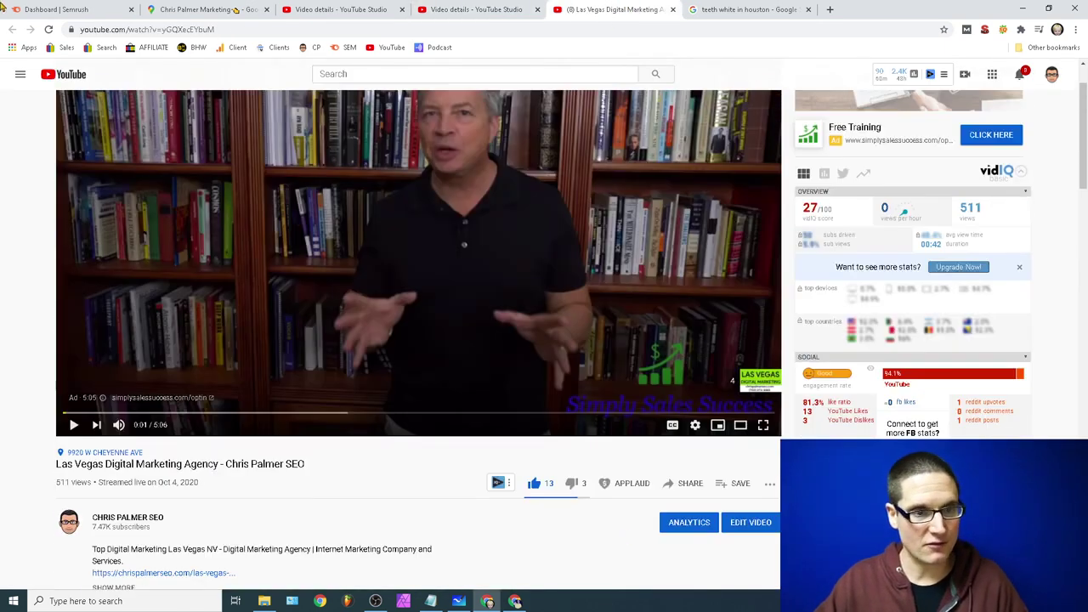
click(749, 12)
drag(203, 75, 3, 100)
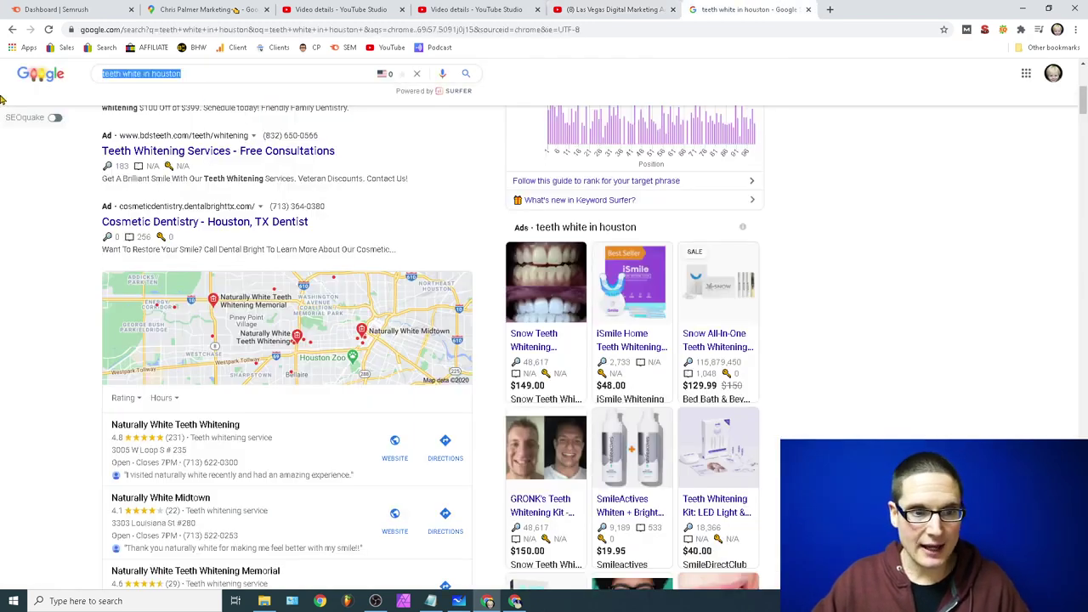
Step: Search 'digital marketing las vegas', scroll to its Videos section, and change the photo note to 'photo / thumbnail'
text(digital marke)
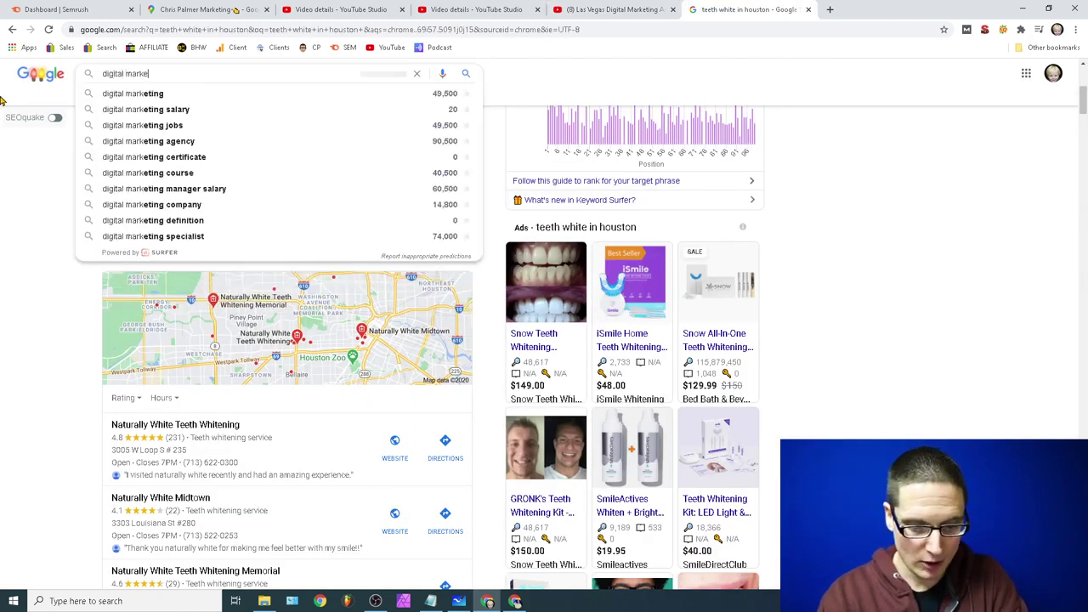
text(ting las vegas)
key(Return)
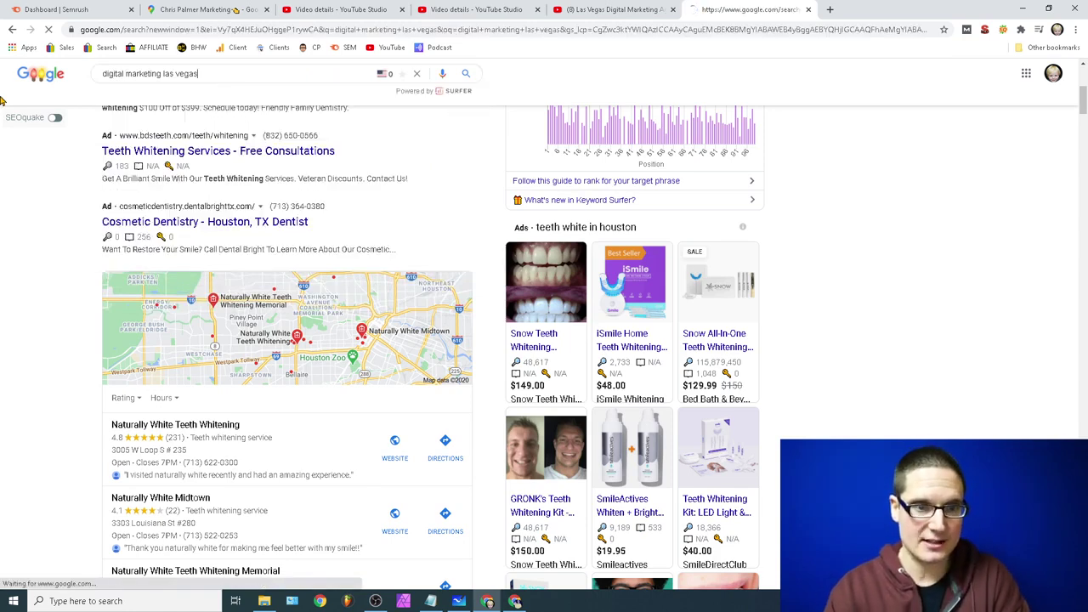
scroll(638, 323, down, 15)
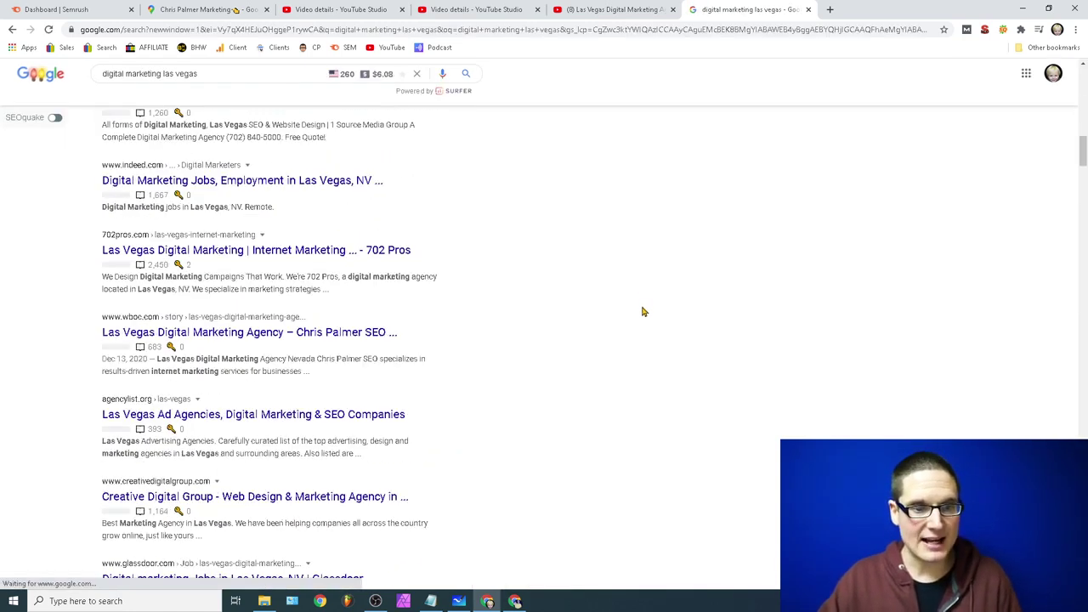
scroll(634, 344, down, 20)
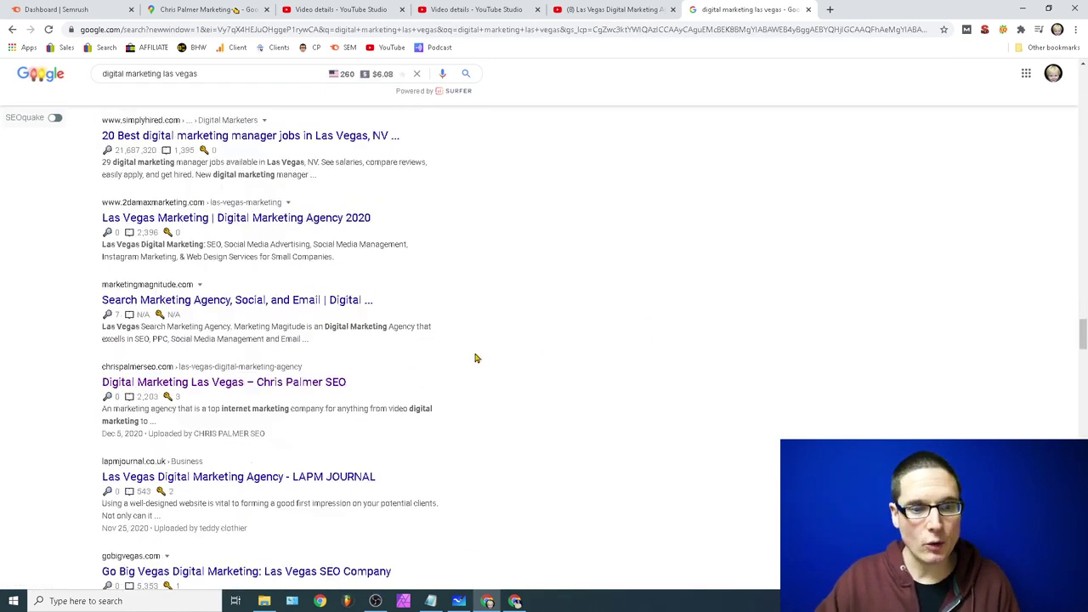
scroll(464, 377, down, 6)
scroll(462, 377, up, 7)
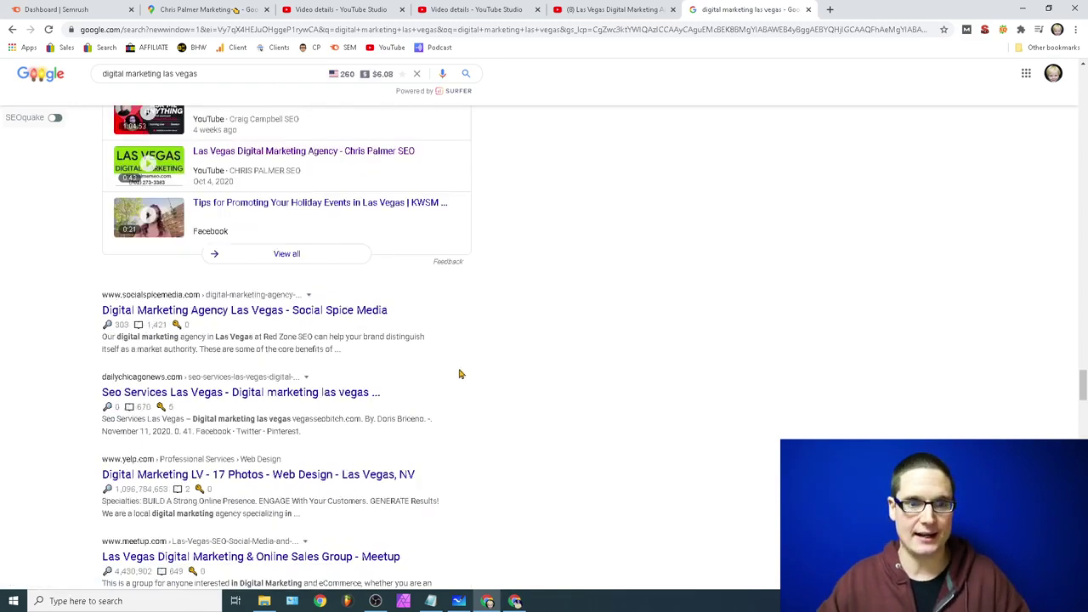
scroll(308, 347, down, 3)
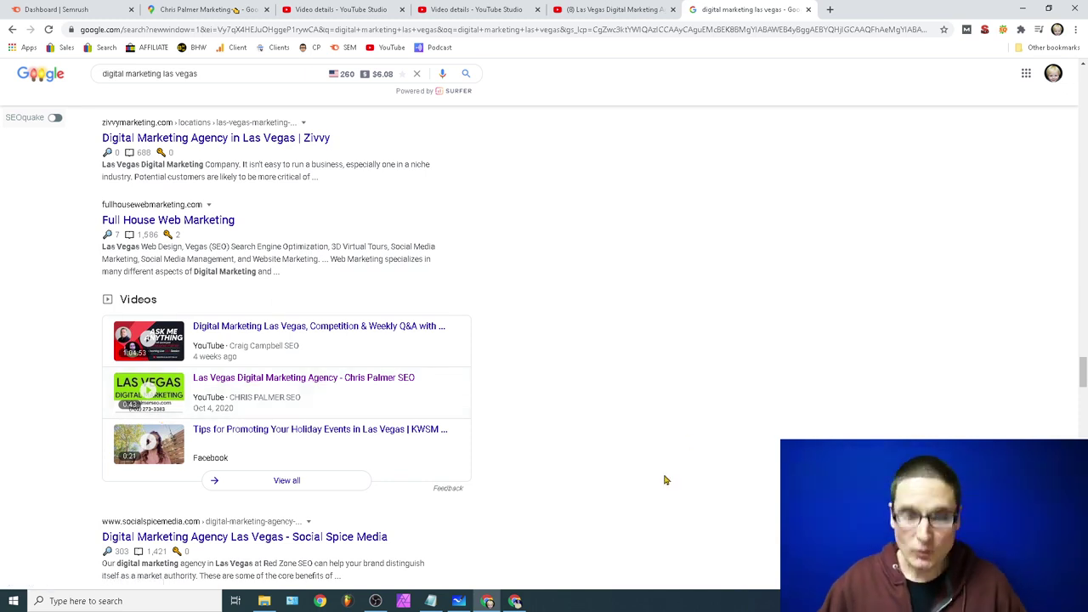
click(431, 601)
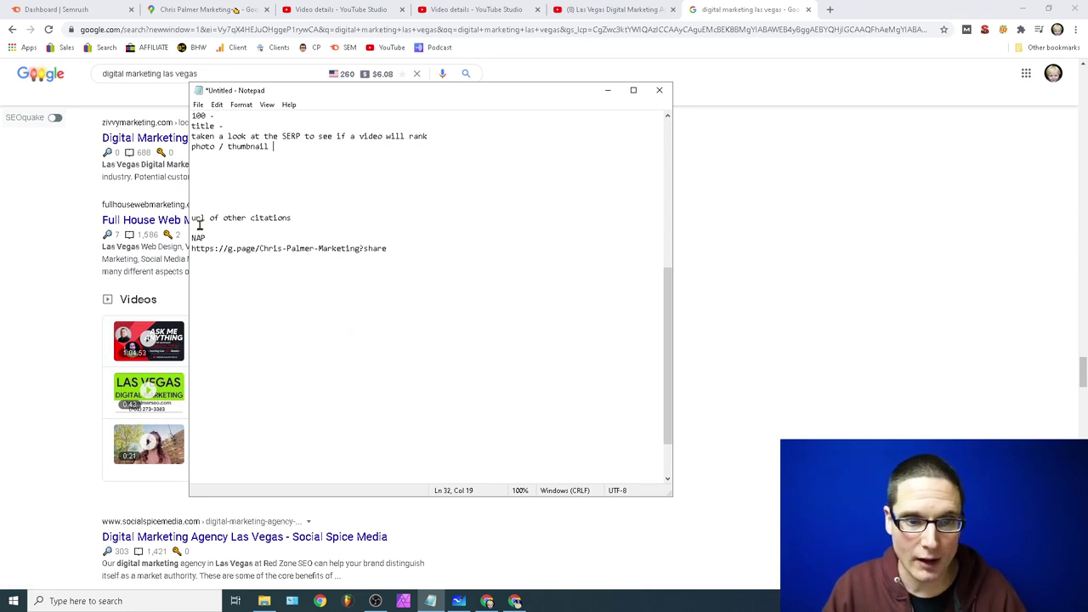
Step: Complete the citations note so it reads 'get the url of other citations you have'
text(get the)
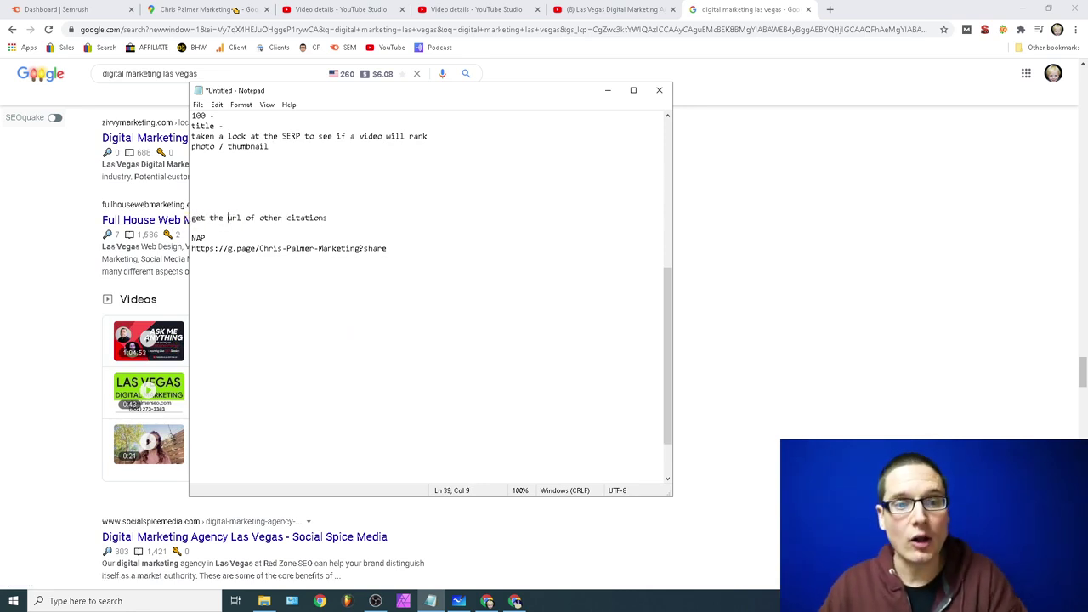
click(347, 222)
text(you have)
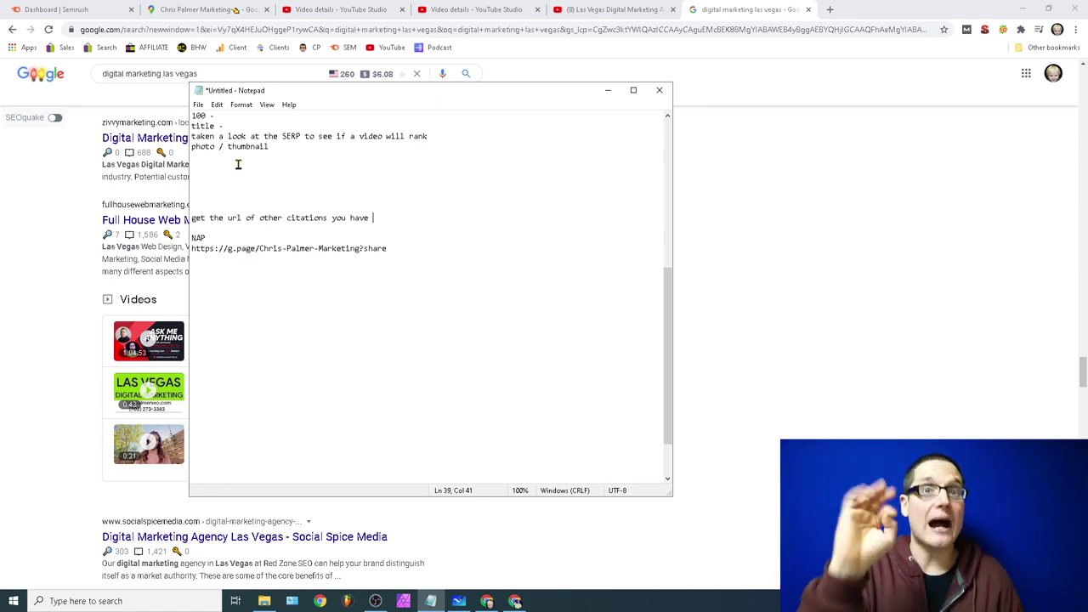
click(599, 7)
Step: Expand the agency video's description and select the business name in its contact block
scroll(355, 346, down, 10)
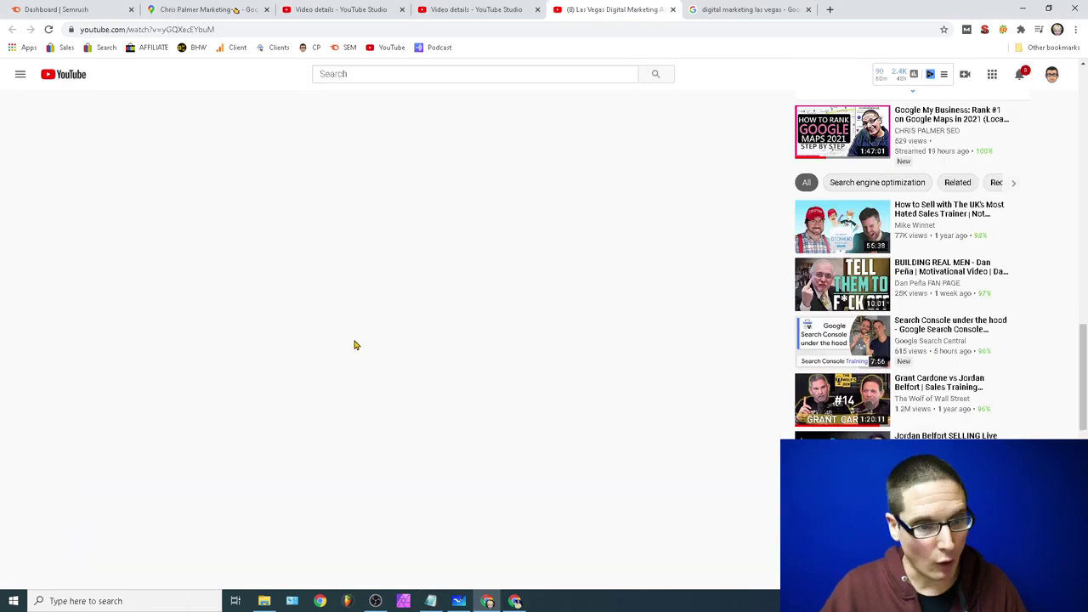
scroll(356, 346, up, 10)
scroll(247, 466, down, 3)
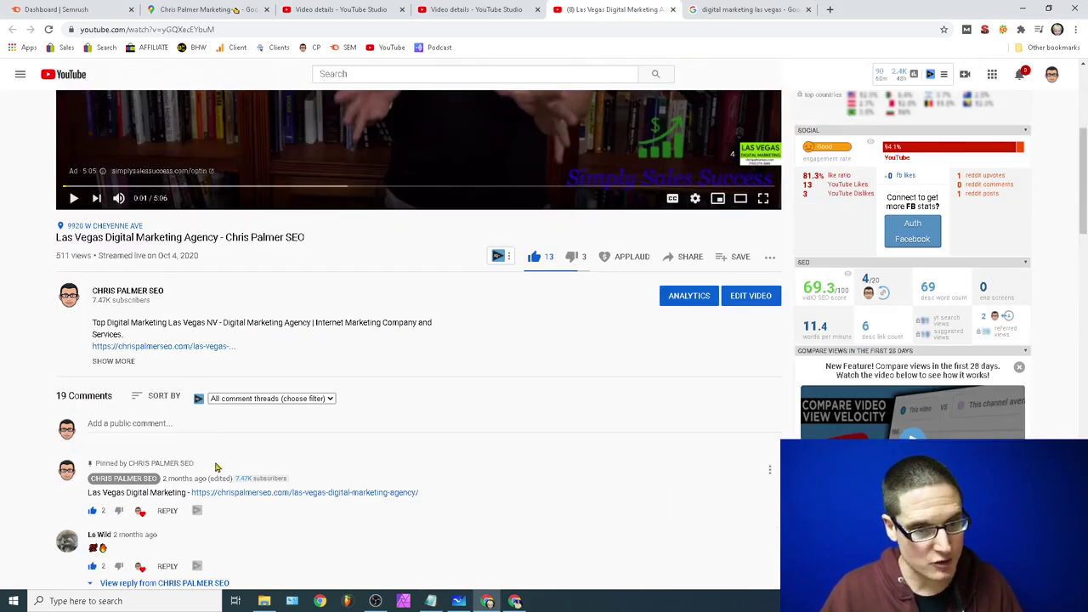
click(106, 361)
scroll(105, 362, down, 3)
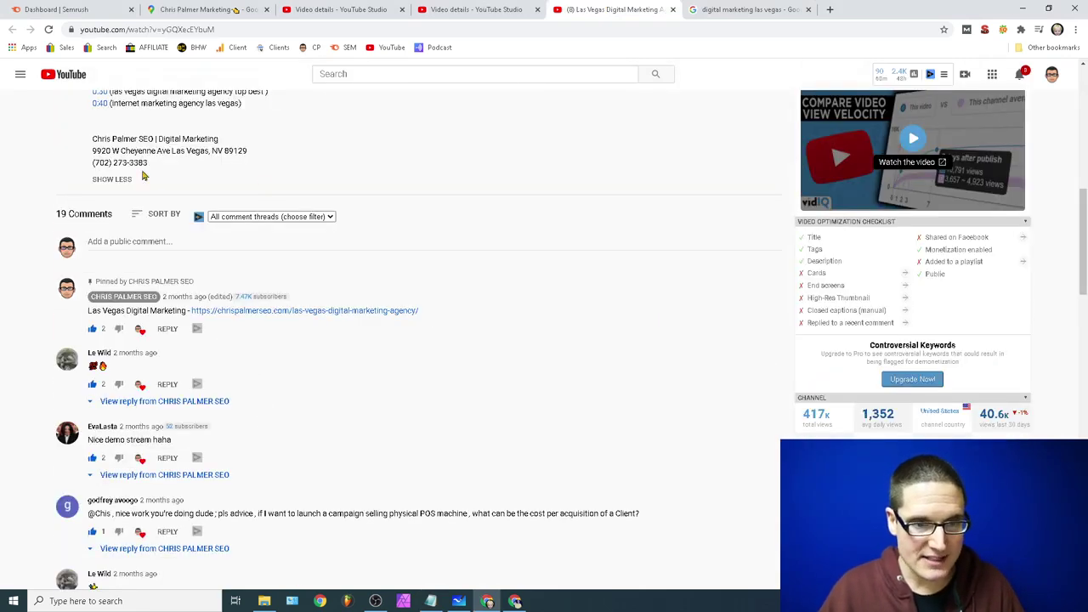
right_click(90, 140)
drag(220, 139, 116, 138)
click(111, 152)
click(70, 149)
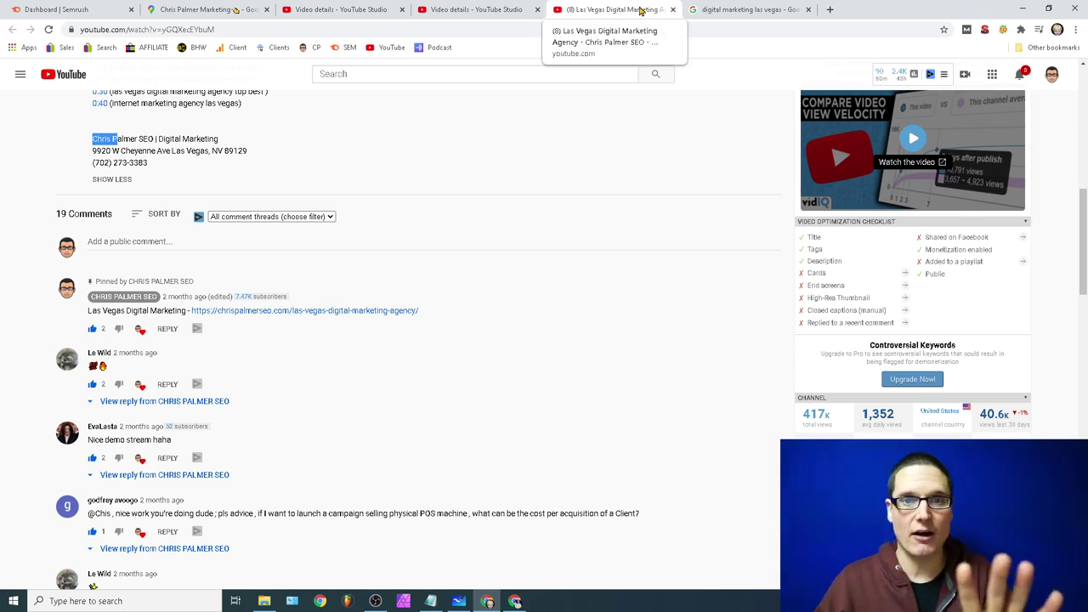
Step: In the notes, select the Maps share link and place the caret after NAP
click(431, 601)
drag(408, 249, 174, 246)
click(420, 239)
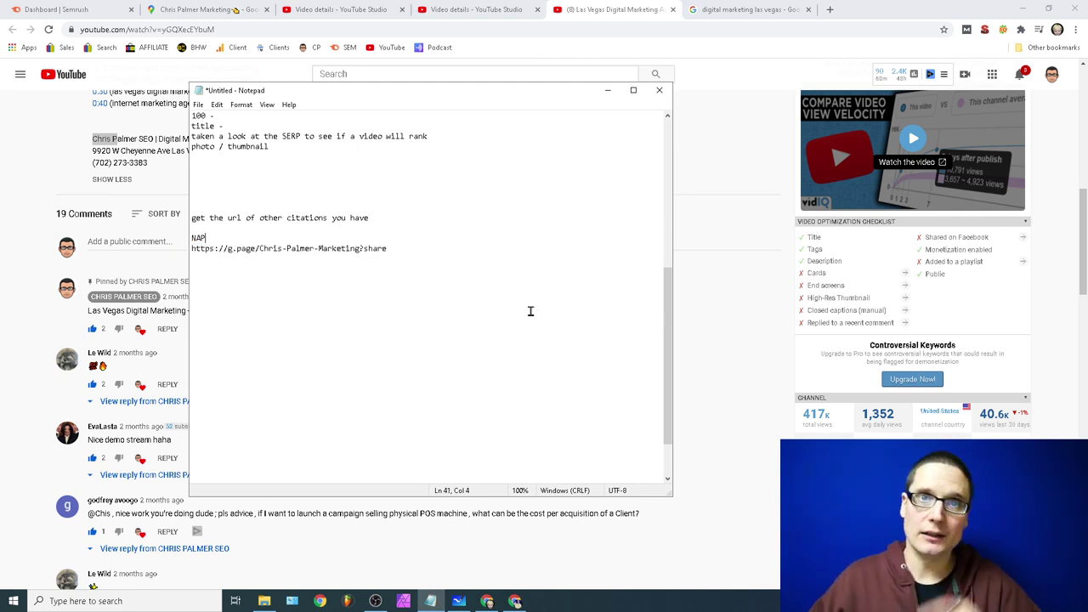
Step: From the business's Maps listing reviews, open a Local Guide reviewer's profile showing their 24 reviews
click(713, 9)
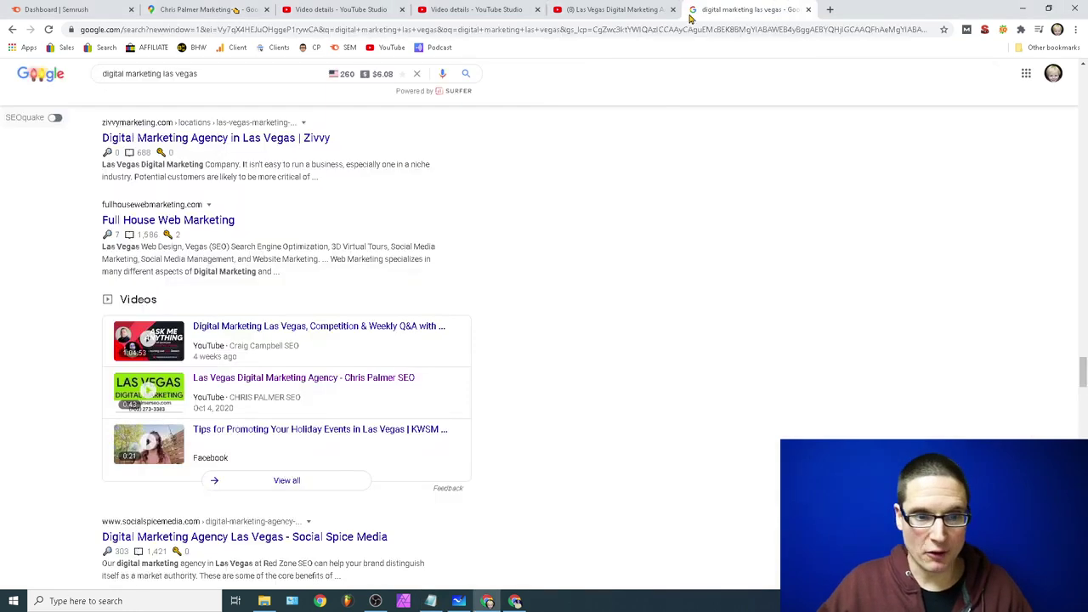
click(192, 10)
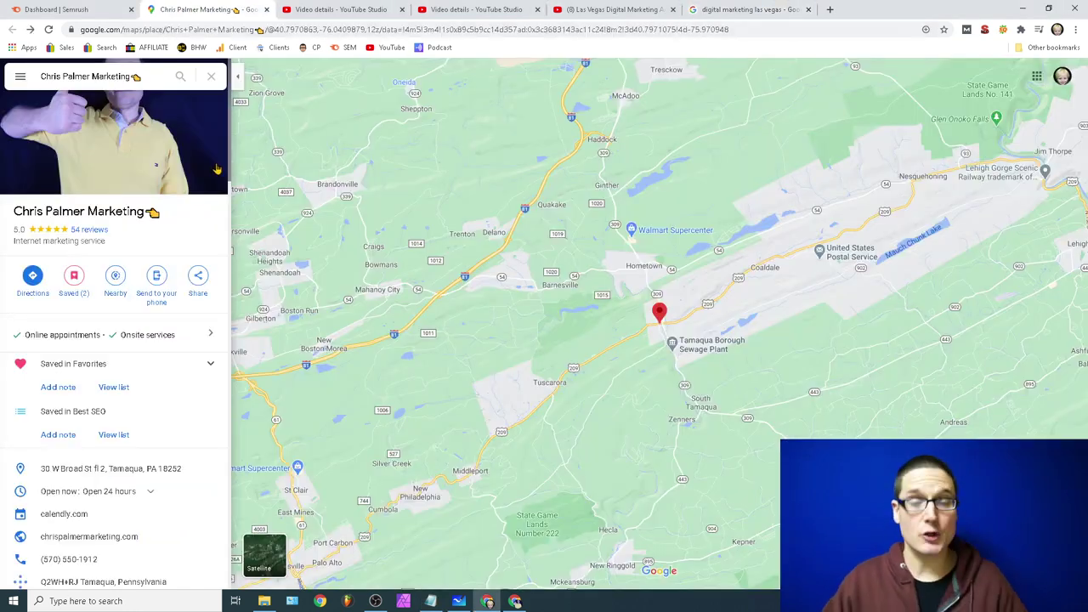
click(198, 278)
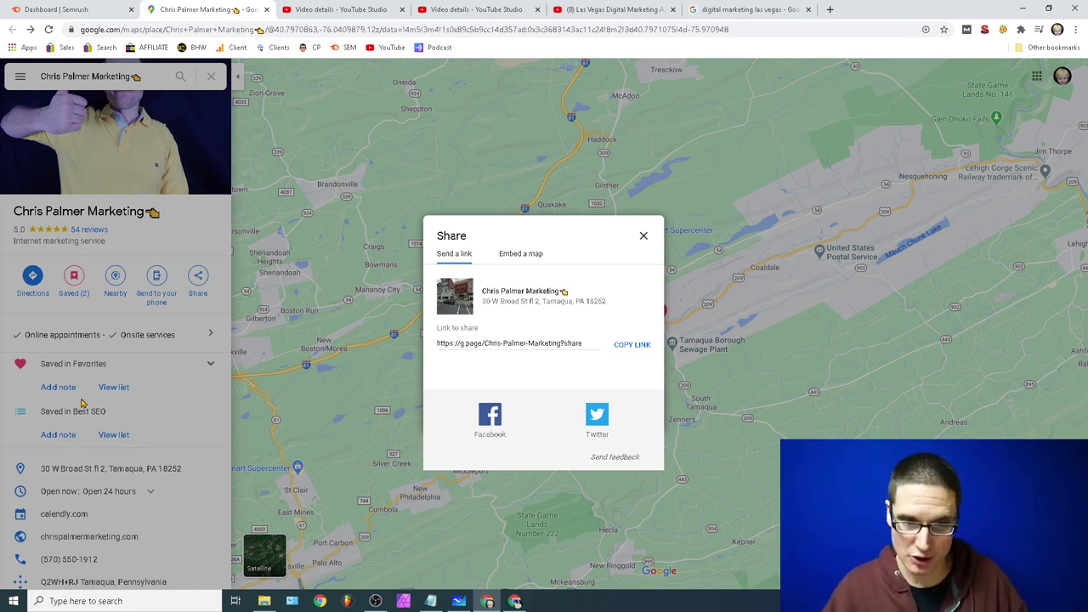
click(173, 393)
scroll(174, 395, down, 15)
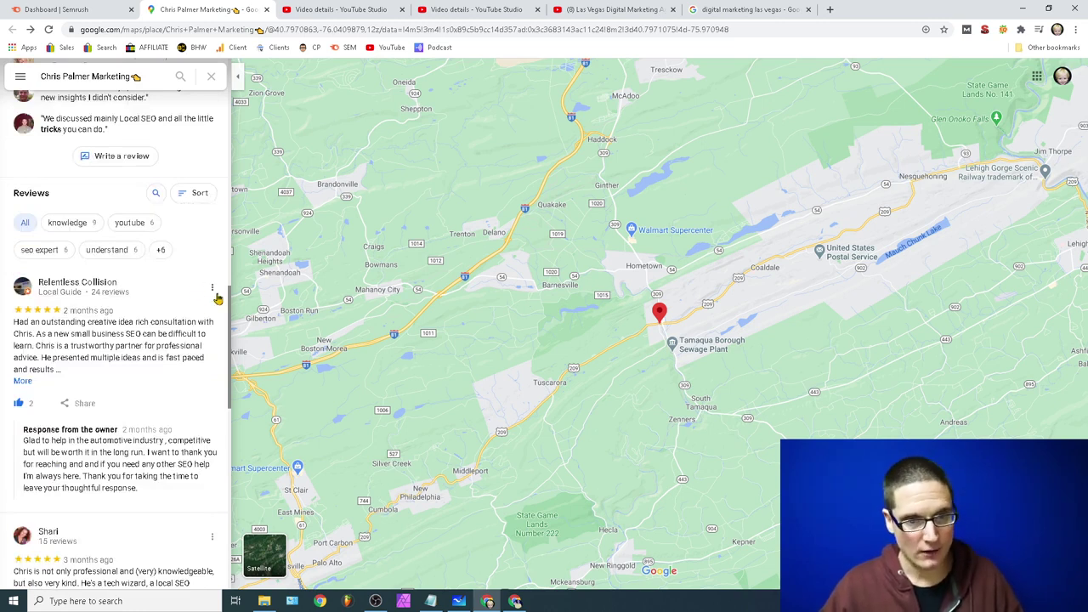
click(211, 287)
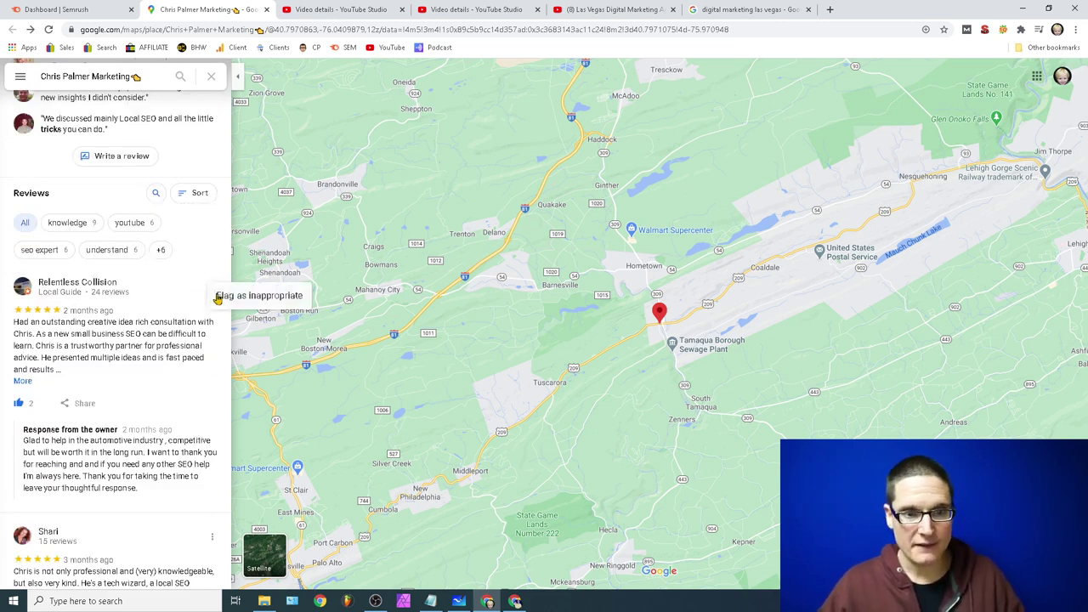
click(82, 288)
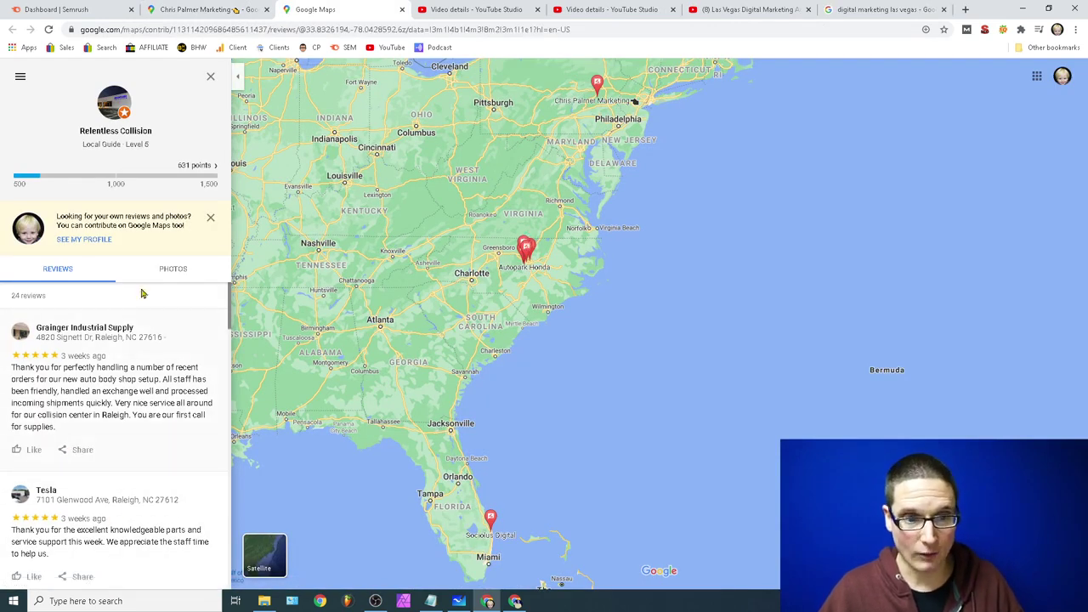
scroll(142, 293, down, 5)
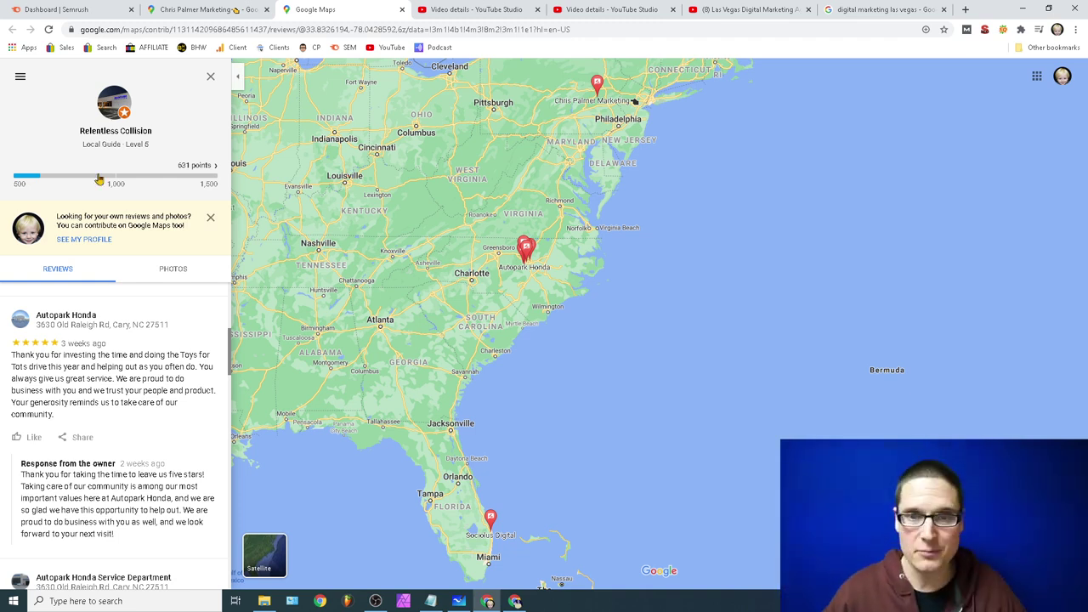
click(910, 7)
Step: Title the new video 'keyword - brand', trimming the extra '& photo' words after it
click(714, 7)
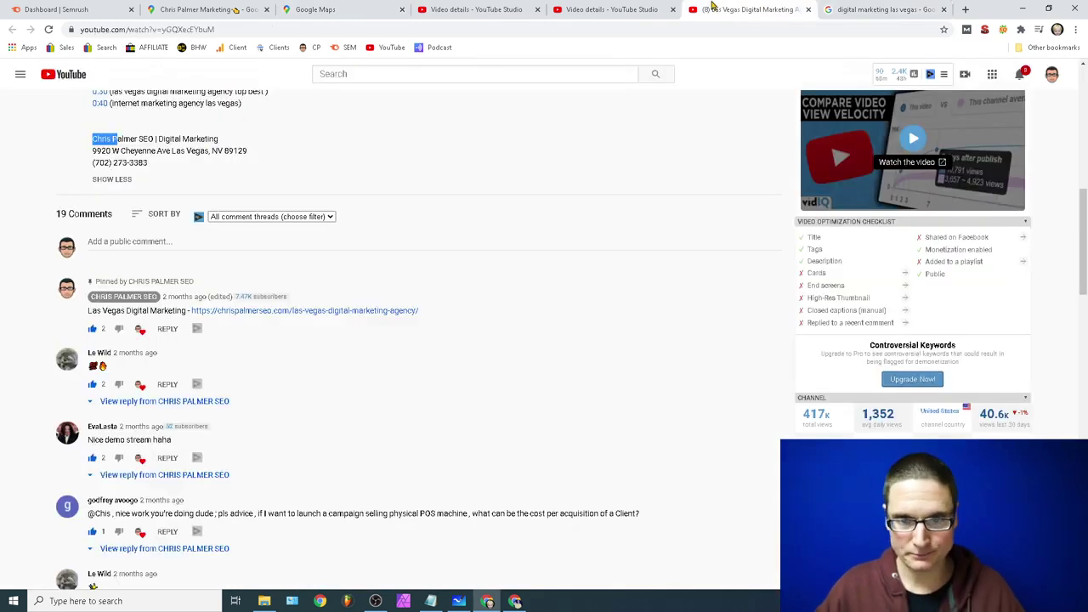
click(587, 9)
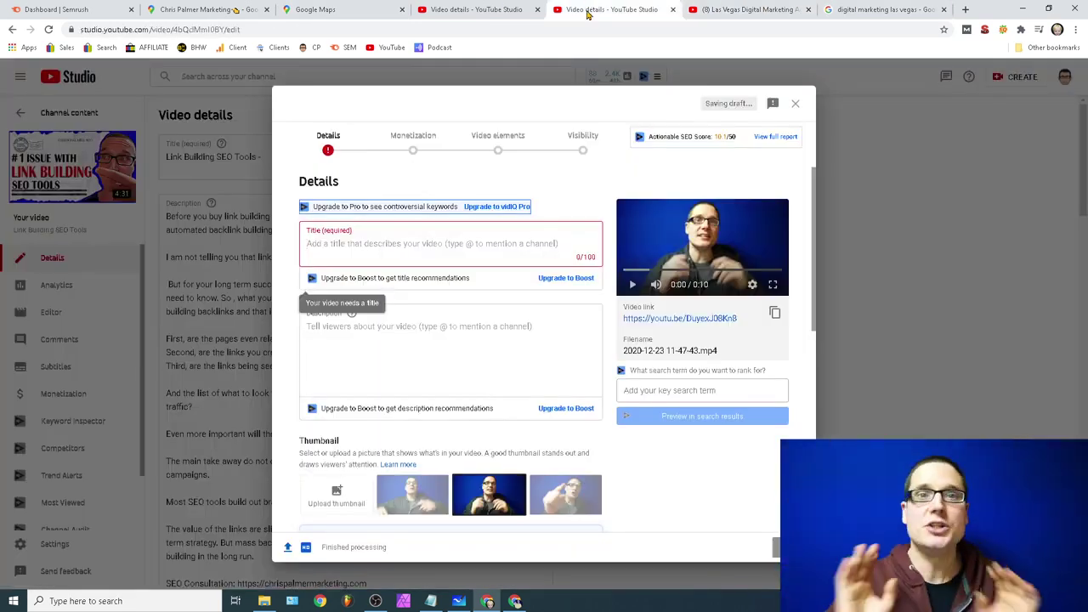
click(387, 251)
text(keywor)
key(BackSpace)
key(BackSpace)
key(BackSpace)
key(BackSpace)
key(BackSpace)
key(BackSpace)
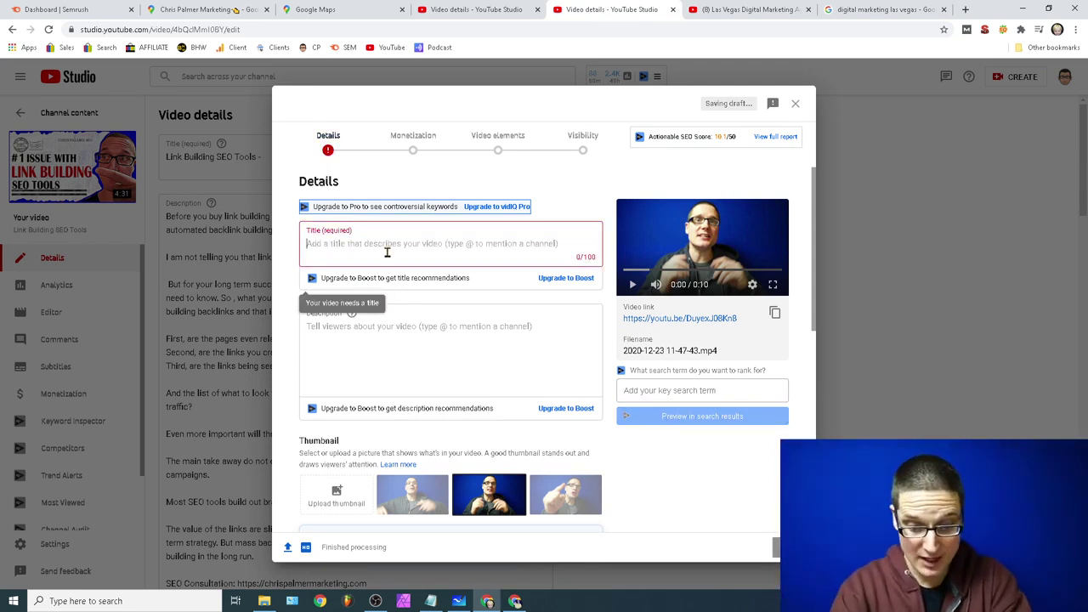
text(keyword)
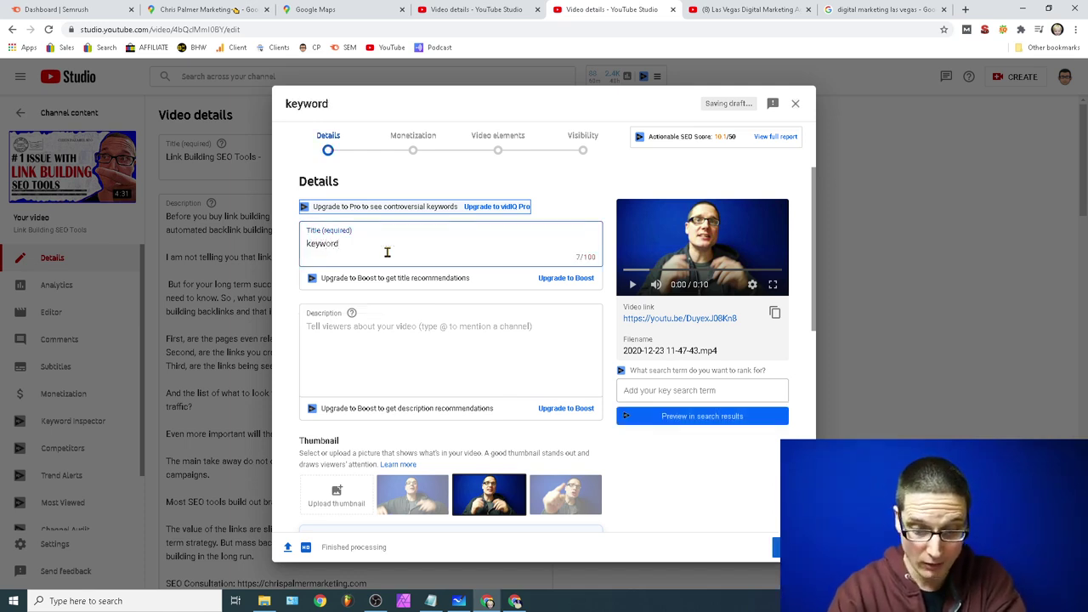
text( - brand)
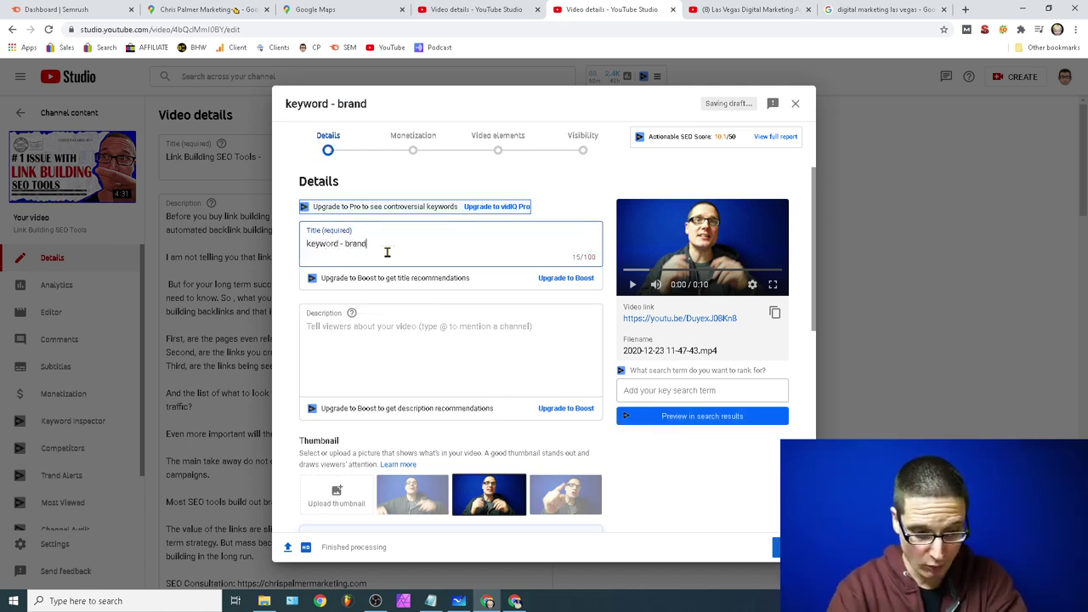
text( & photoe)
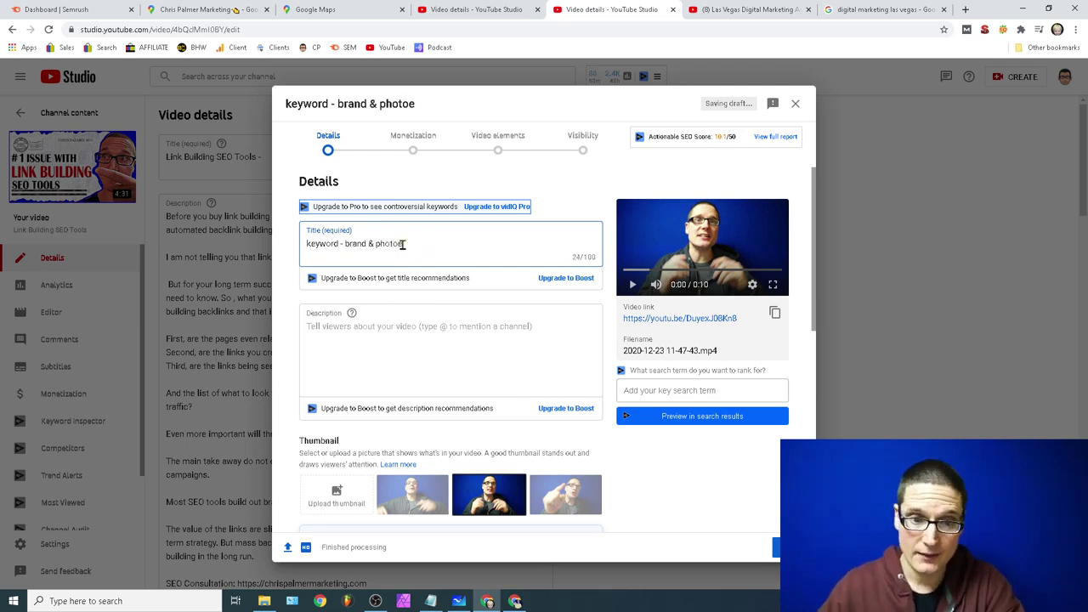
drag(403, 244, 371, 249)
key(BackSpace)
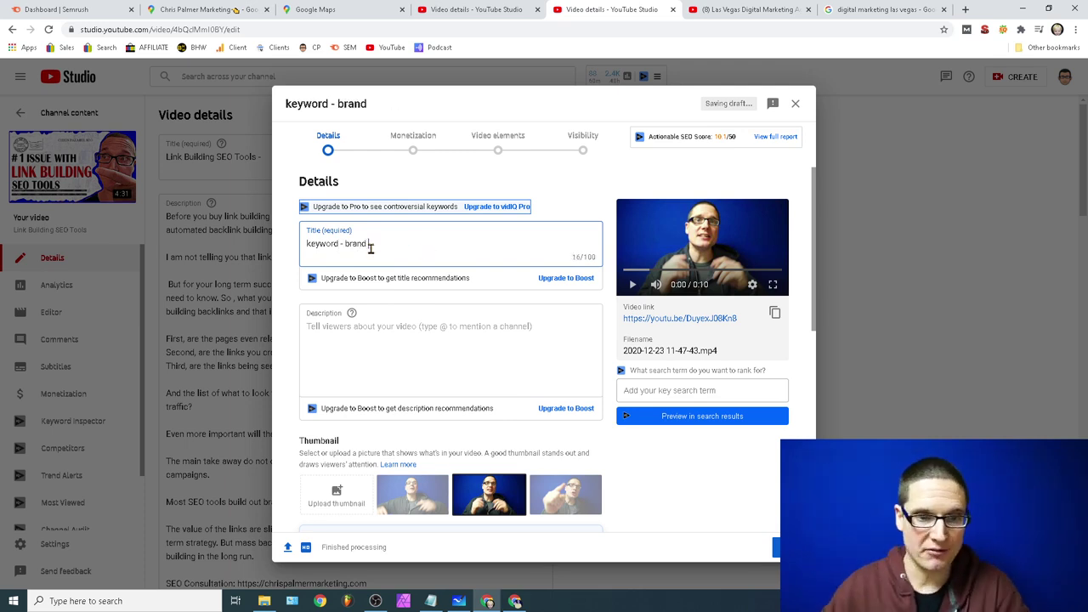
click(329, 330)
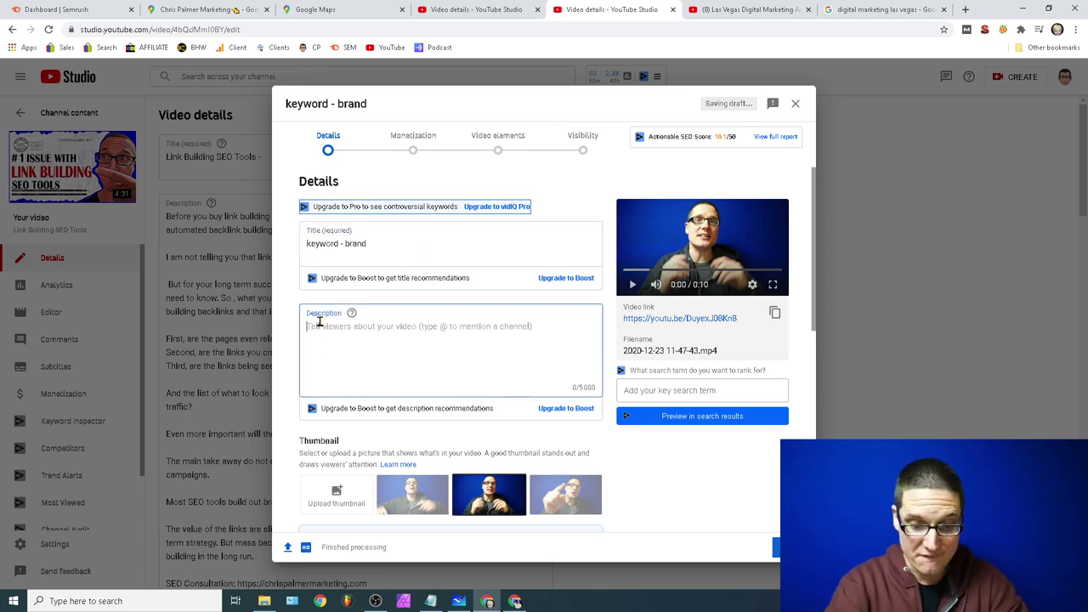
Step: Fix the mistyped description start and check the title and description text
text(ver)
key(BackSpace)
text(this part here)
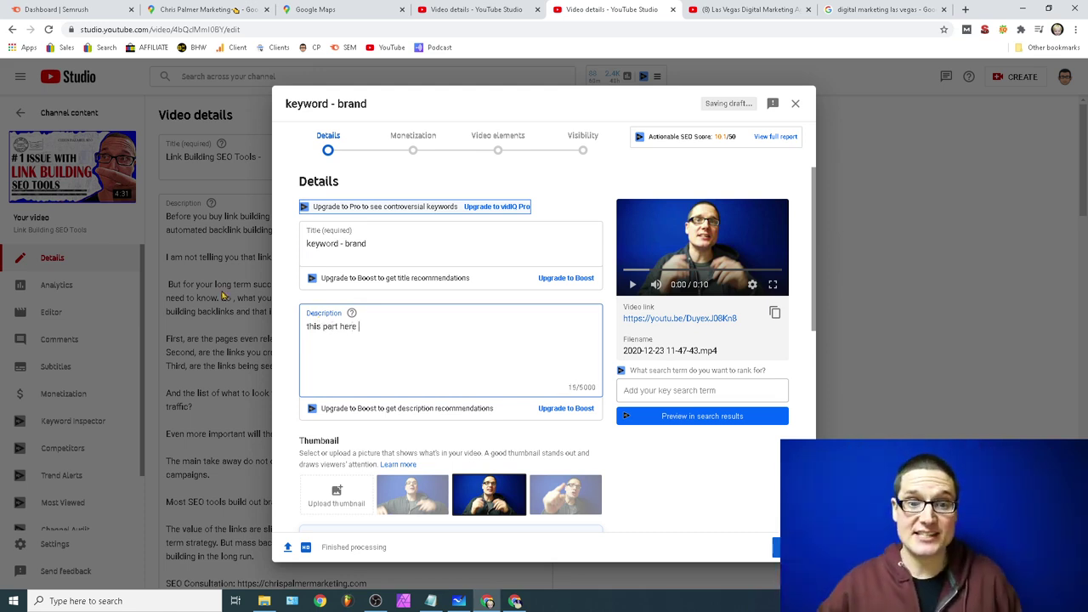
click(479, 250)
drag(428, 260, 255, 237)
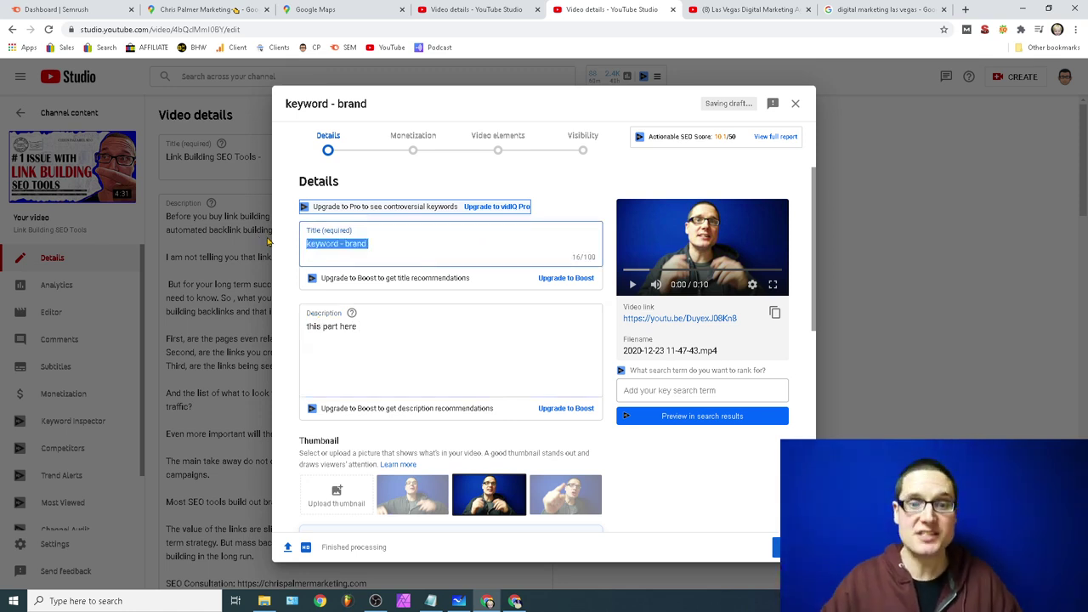
drag(449, 346, 309, 332)
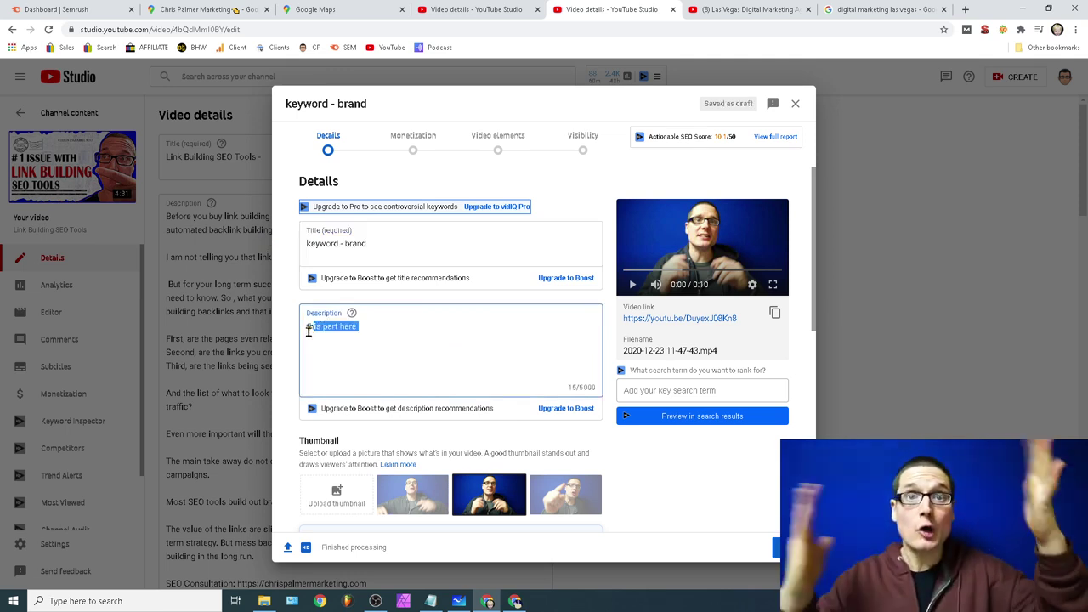
click(391, 326)
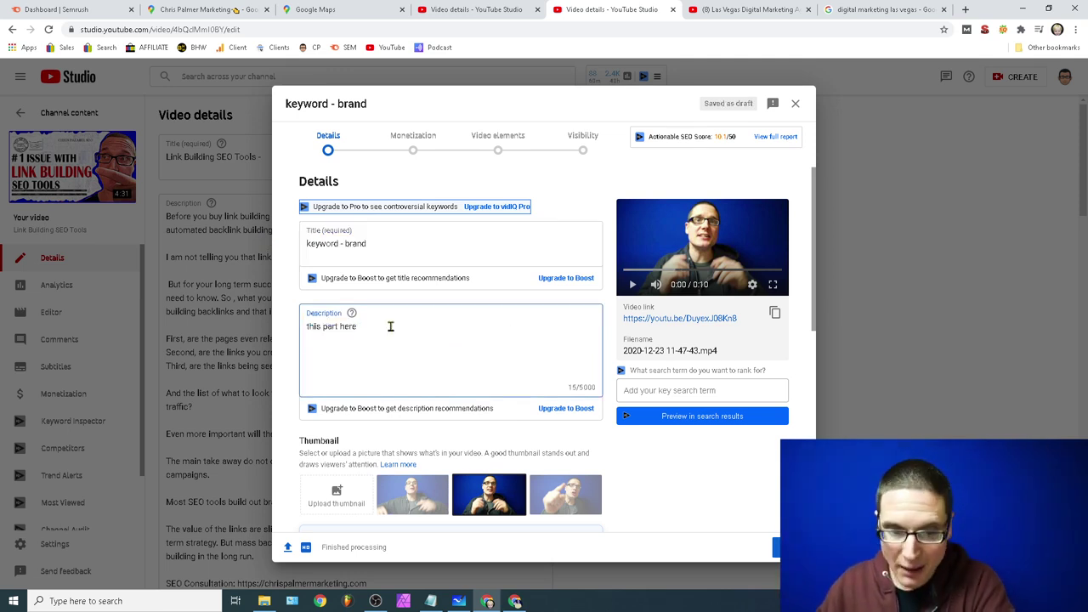
Step: Write '5-6 citations from the top sites' with lines 1., 2., NAP, review link, Share link from maps
text(5-6 citations)
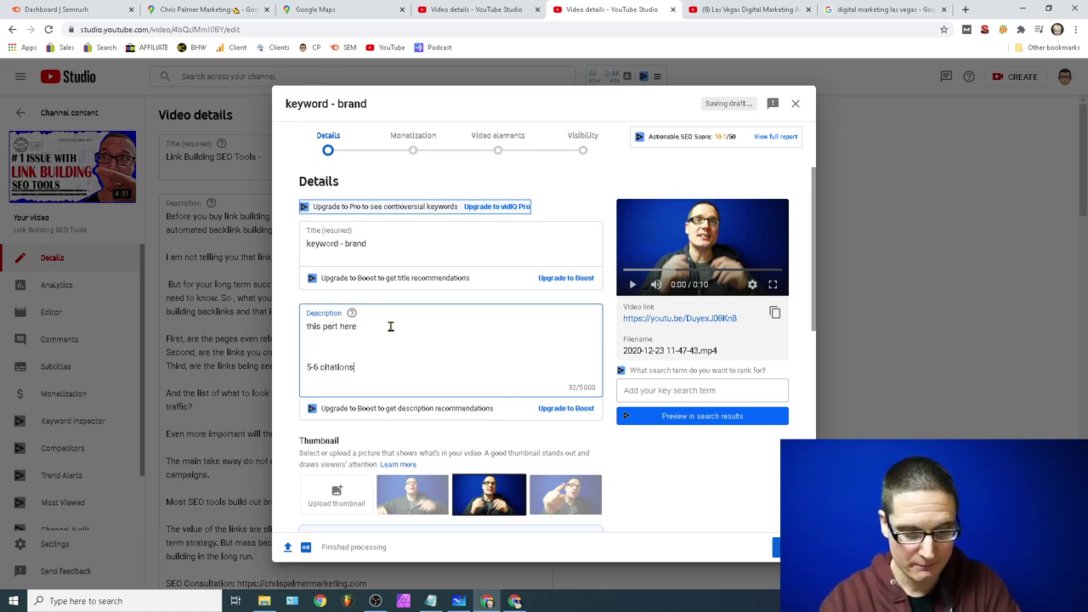
text( from the top sites)
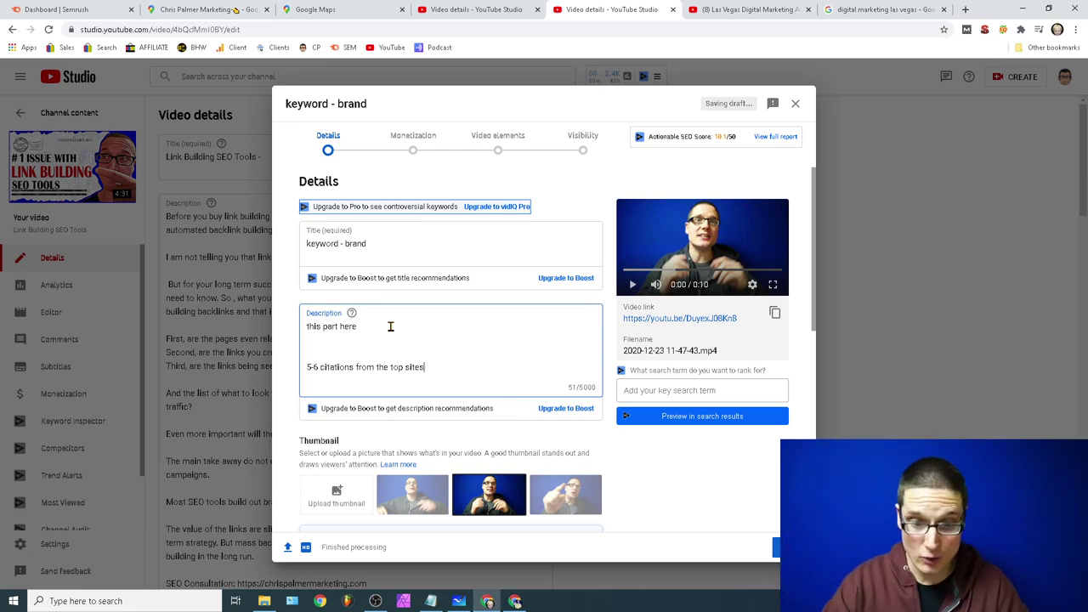
key(Return)
text(1.)
key(Return)
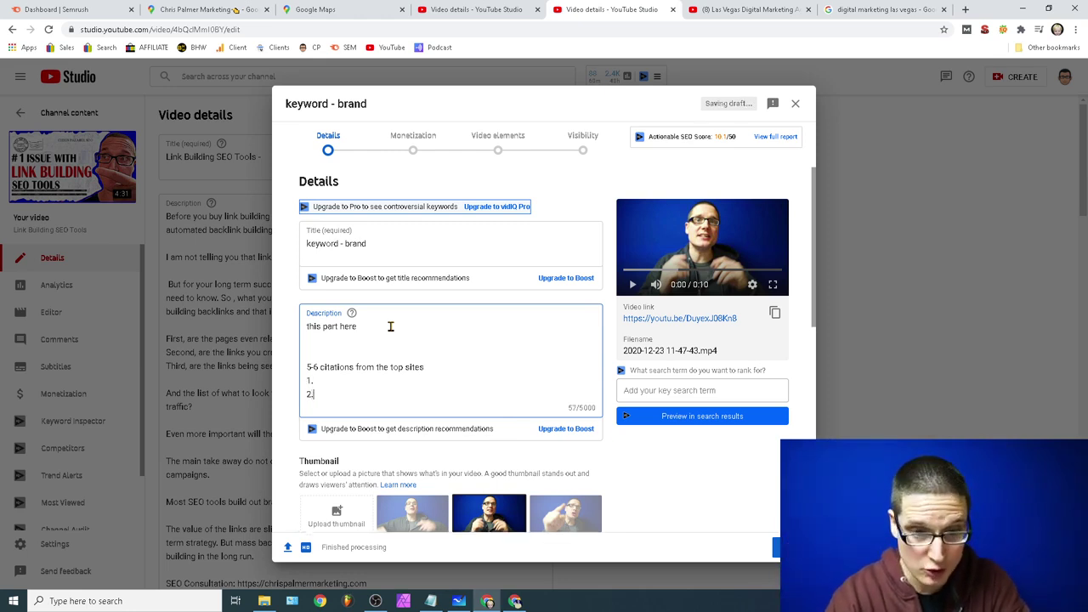
text(2.)
key(Return)
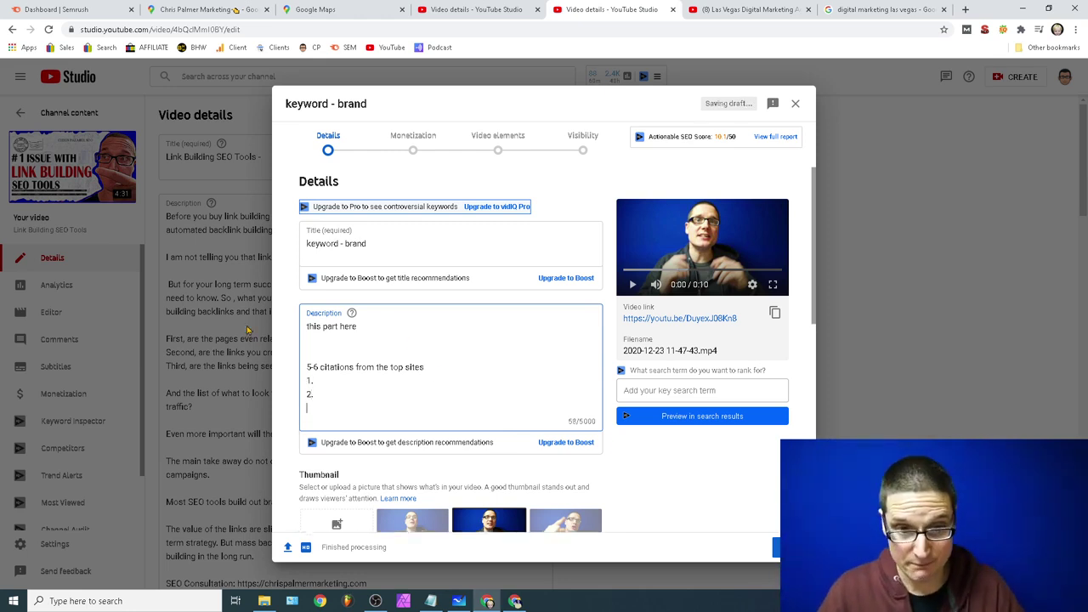
key(Return)
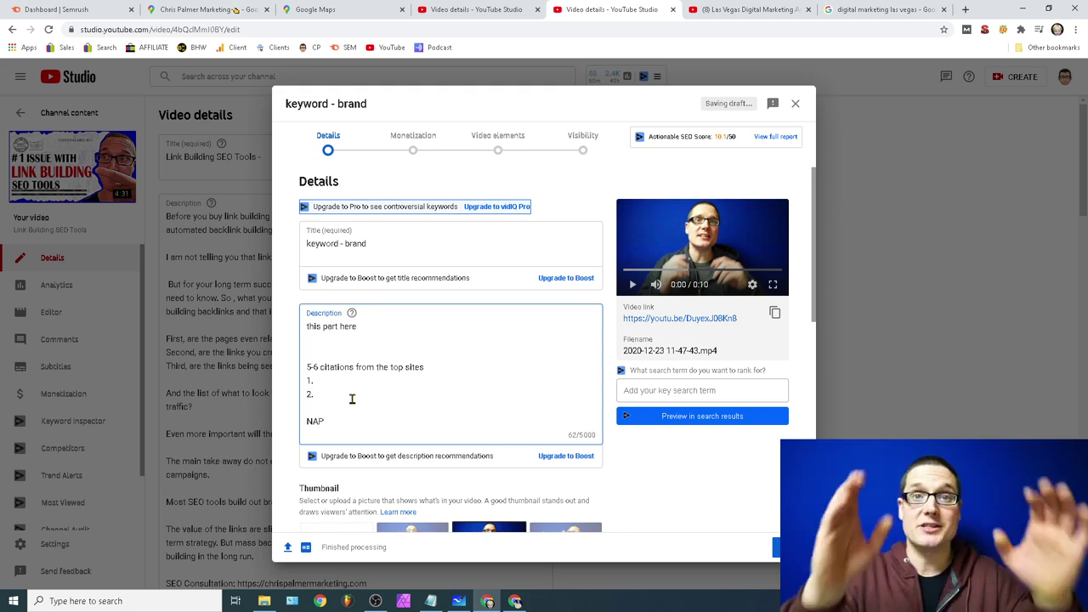
key(Return)
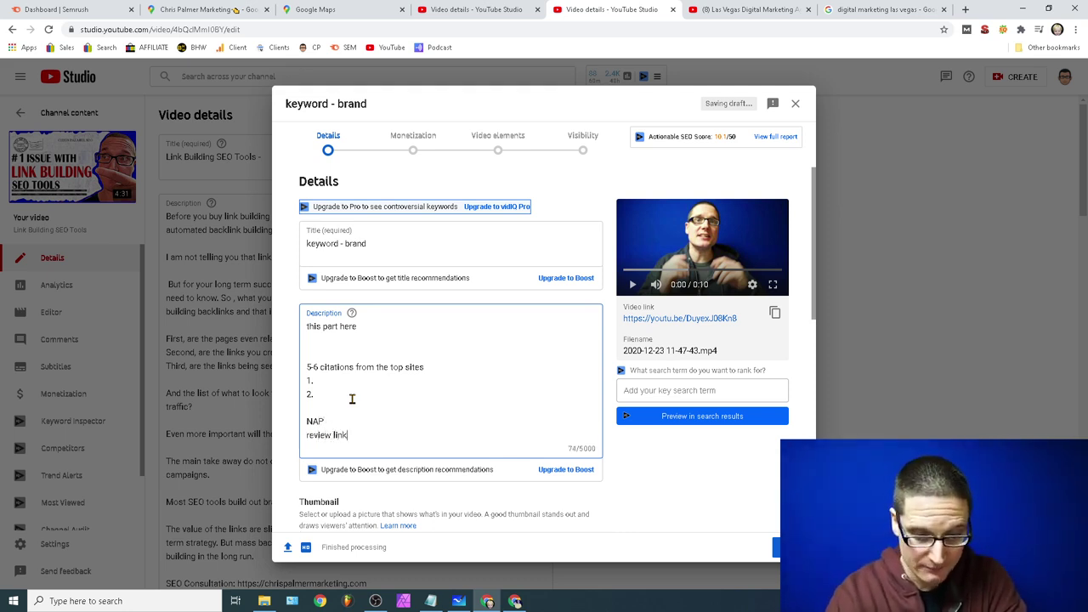
key(Return)
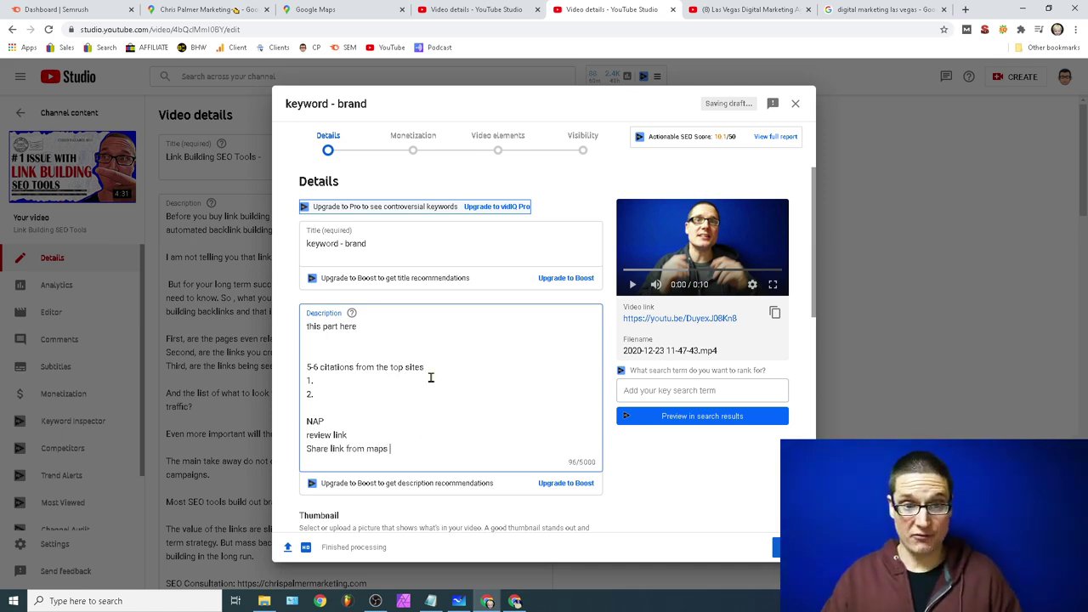
click(380, 246)
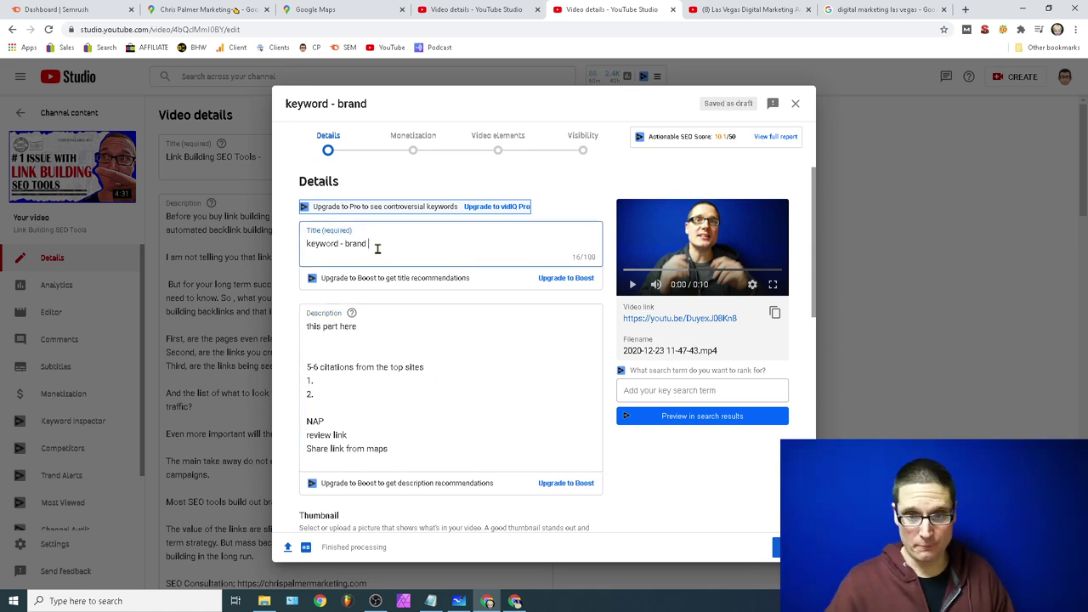
scroll(810, 243, down, 3)
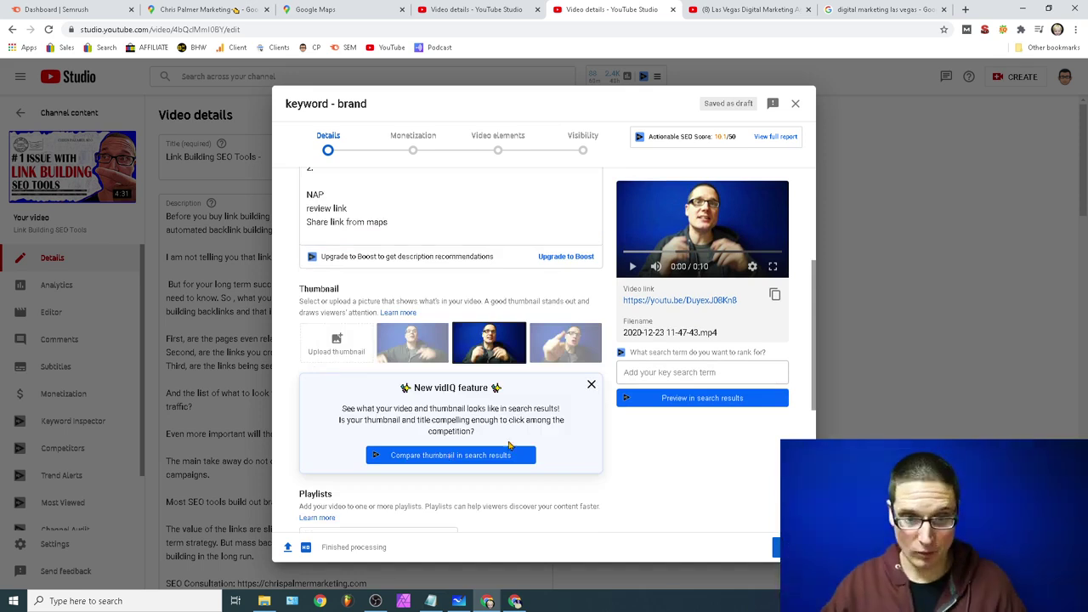
Step: Show the Desktop in File Explorer and select the 'advanced seo tips for 2021' image for renaming
click(264, 601)
click(53, 333)
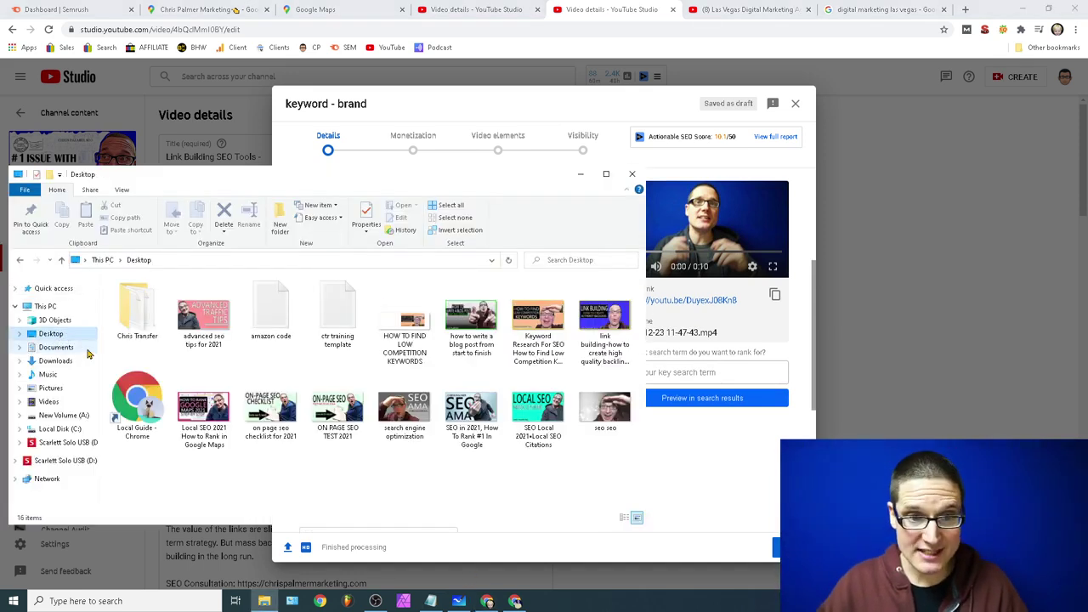
click(205, 345)
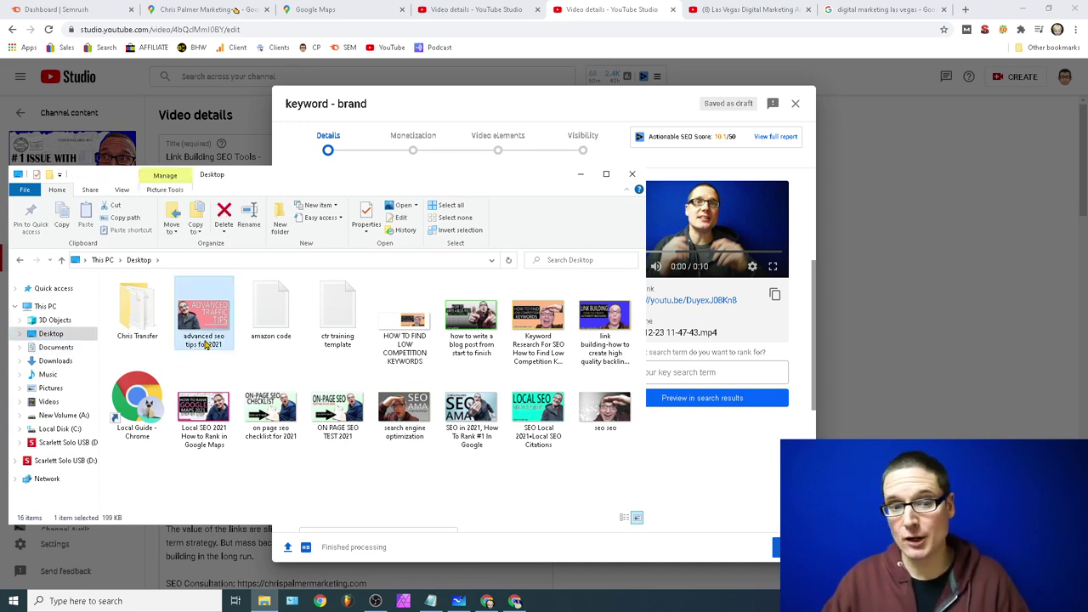
click(204, 345)
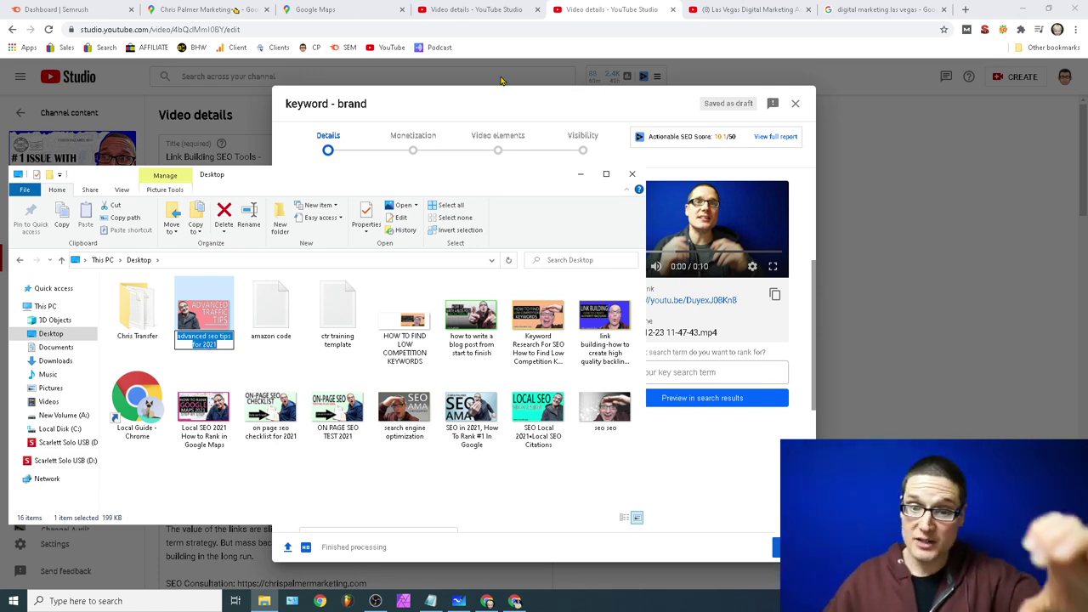
click(749, 8)
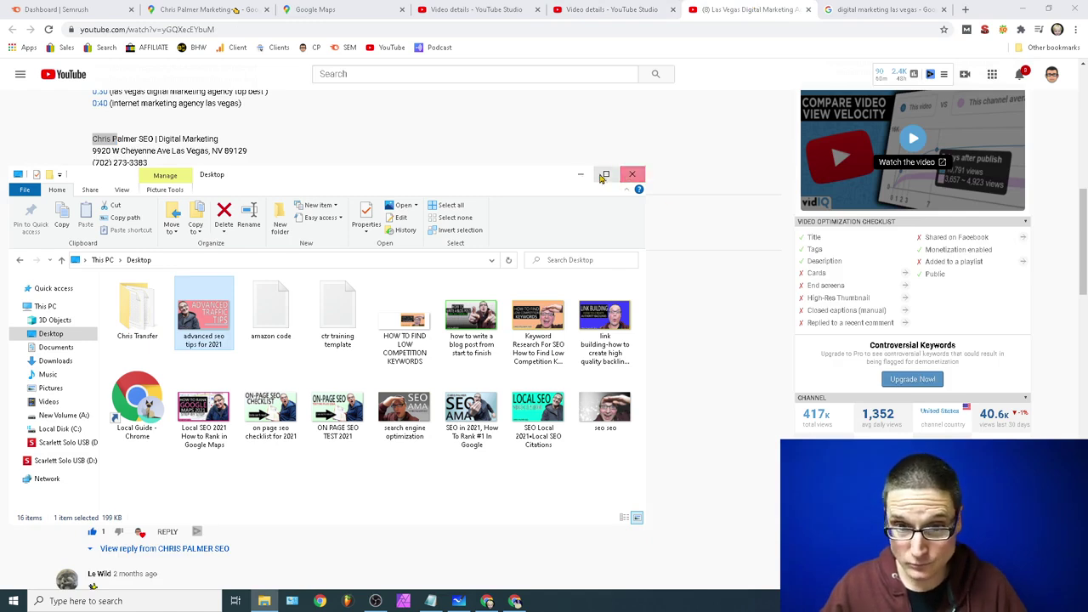
Step: Close File Explorer and return through the Chrome tabs to the 'keyword - brand' draft
click(632, 174)
click(883, 9)
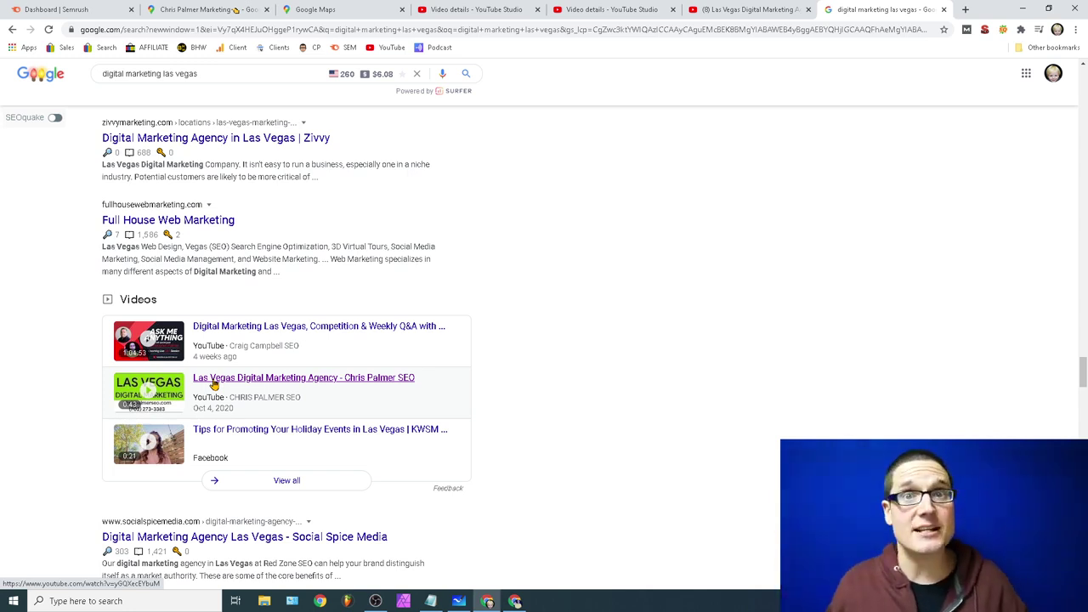
click(729, 7)
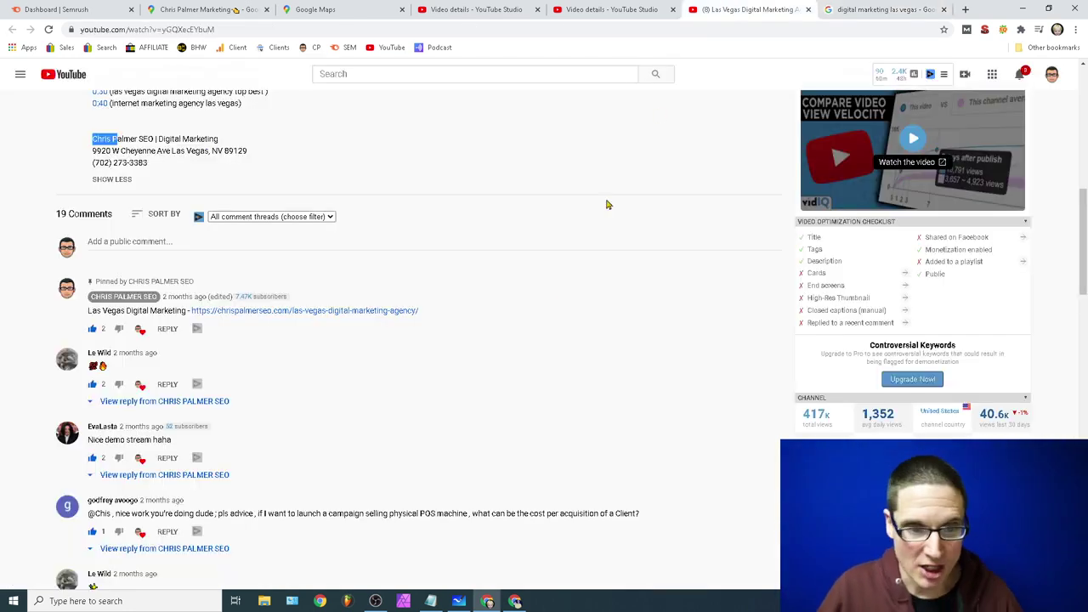
click(603, 7)
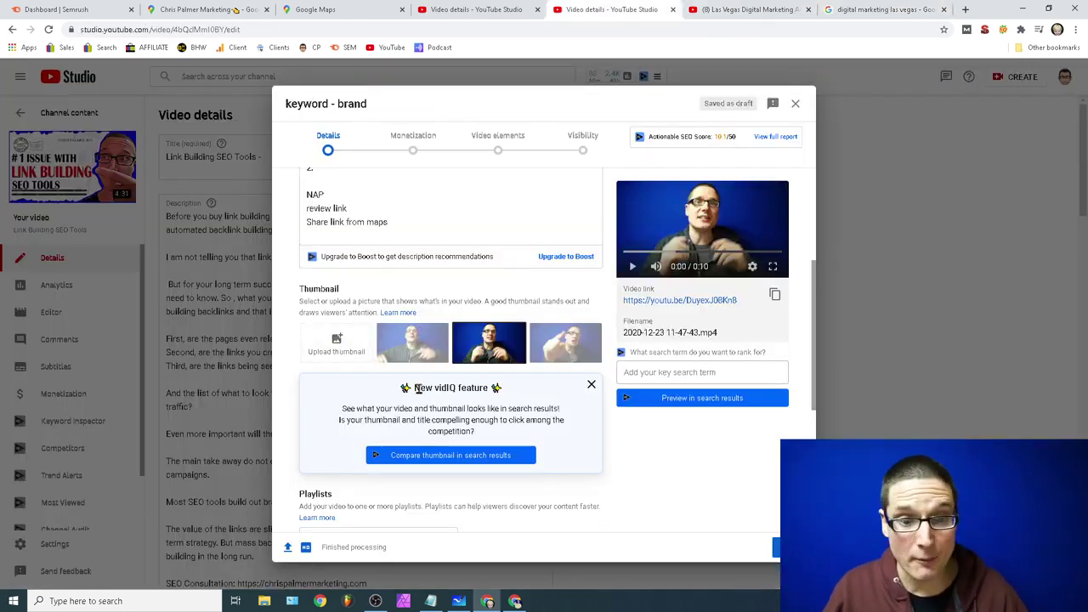
Step: Expand the Age restriction (advanced) settings and the extra options including Tags
scroll(420, 387, down, 3)
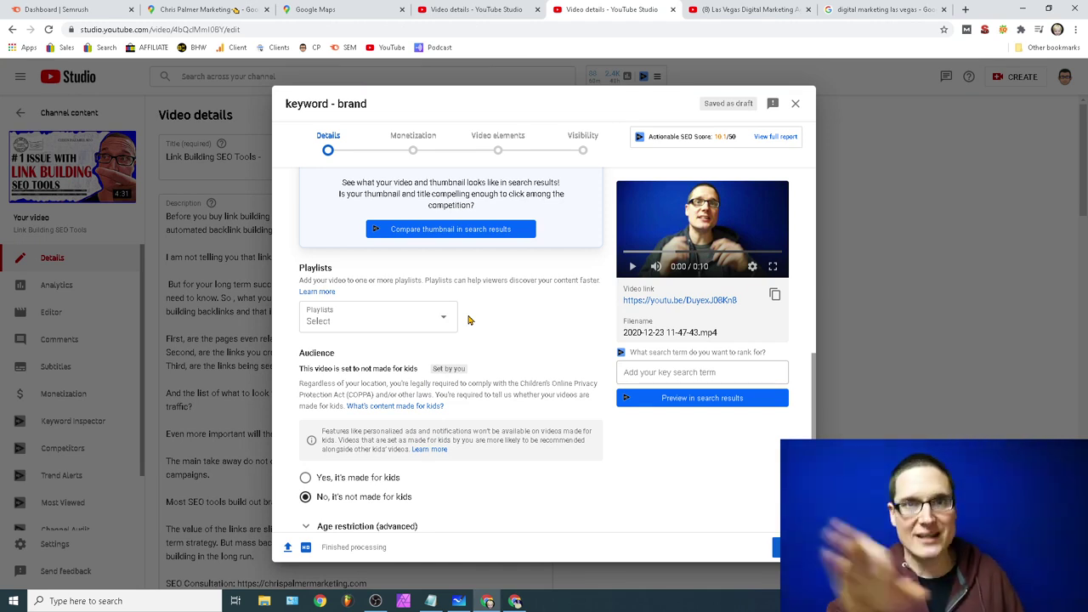
scroll(468, 320, down, 1)
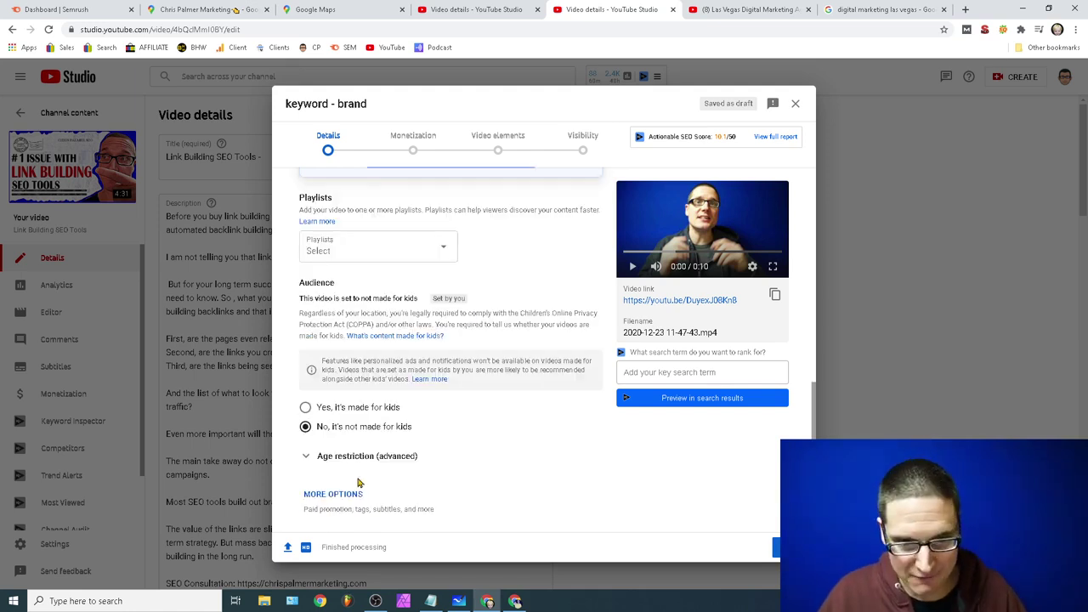
click(322, 457)
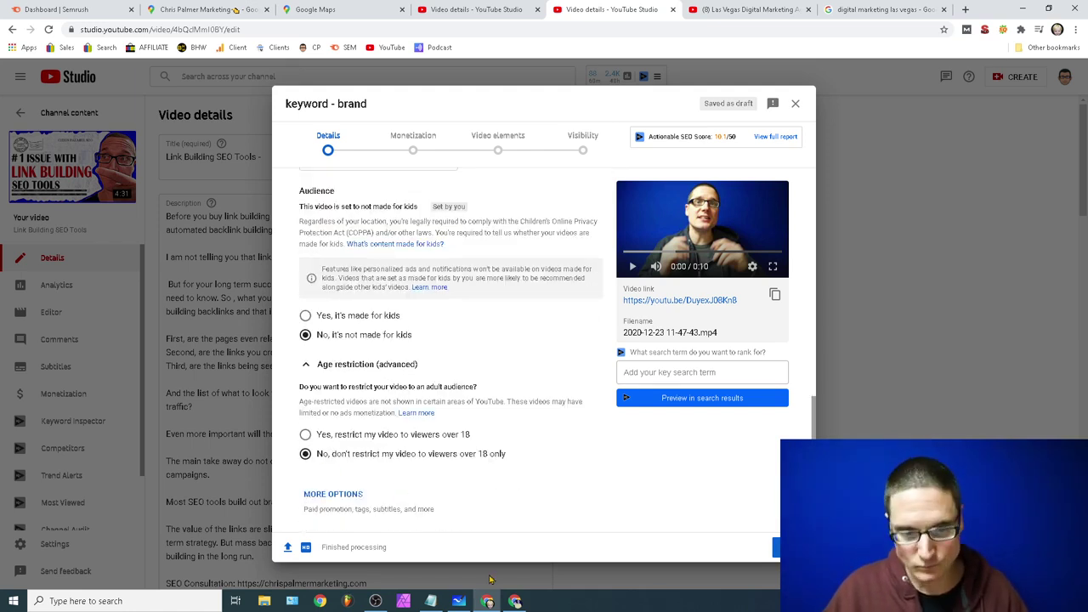
click(323, 504)
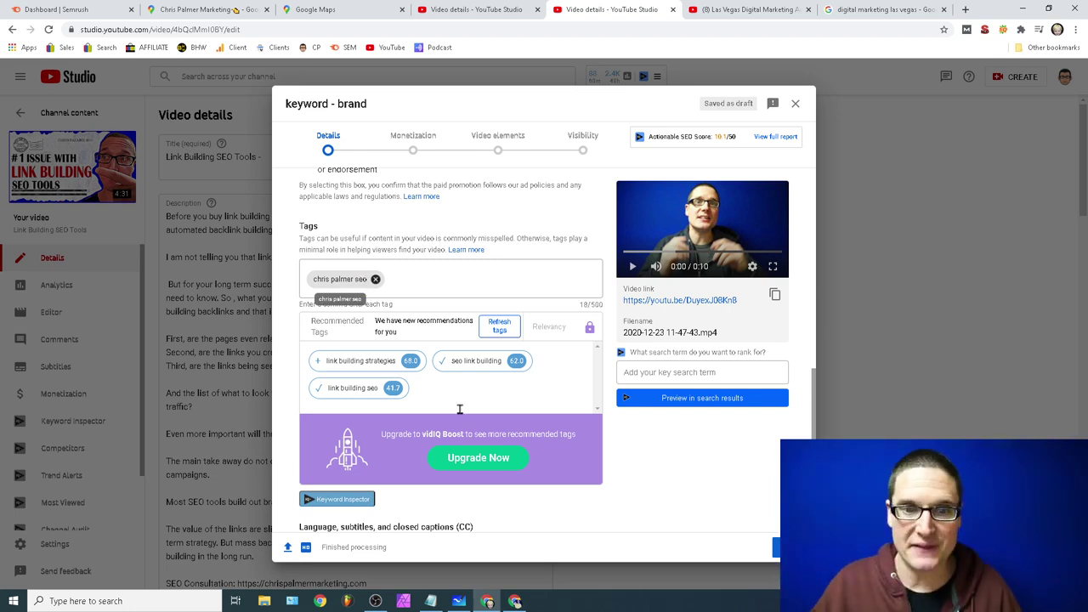
Step: Set caption certification to 'This content has never aired on television in the U.S.'
scroll(456, 414, down, 2)
scroll(437, 439, down, 3)
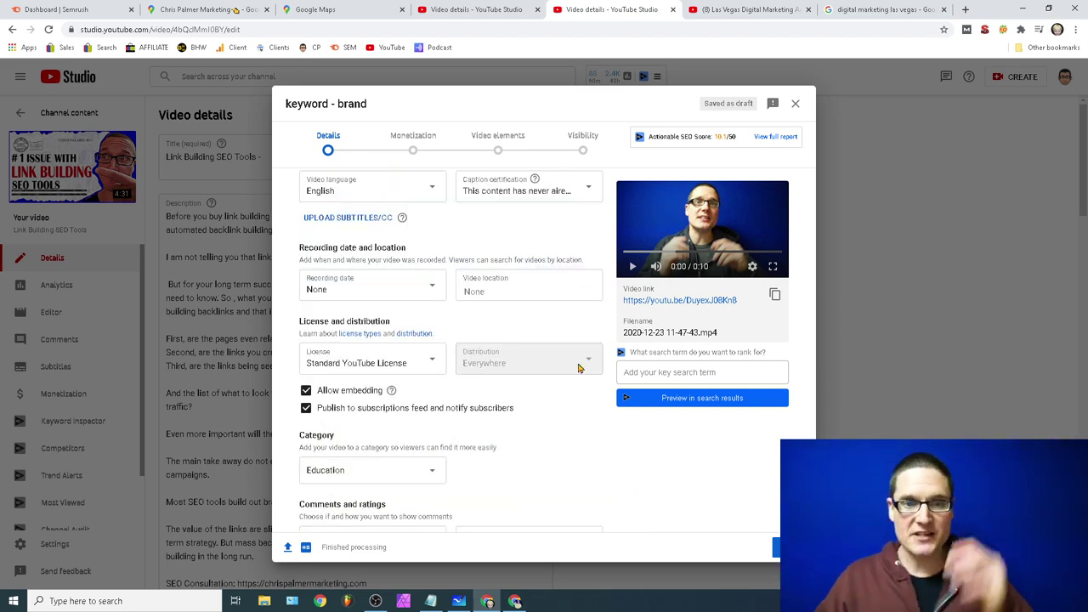
scroll(578, 368, up, 2)
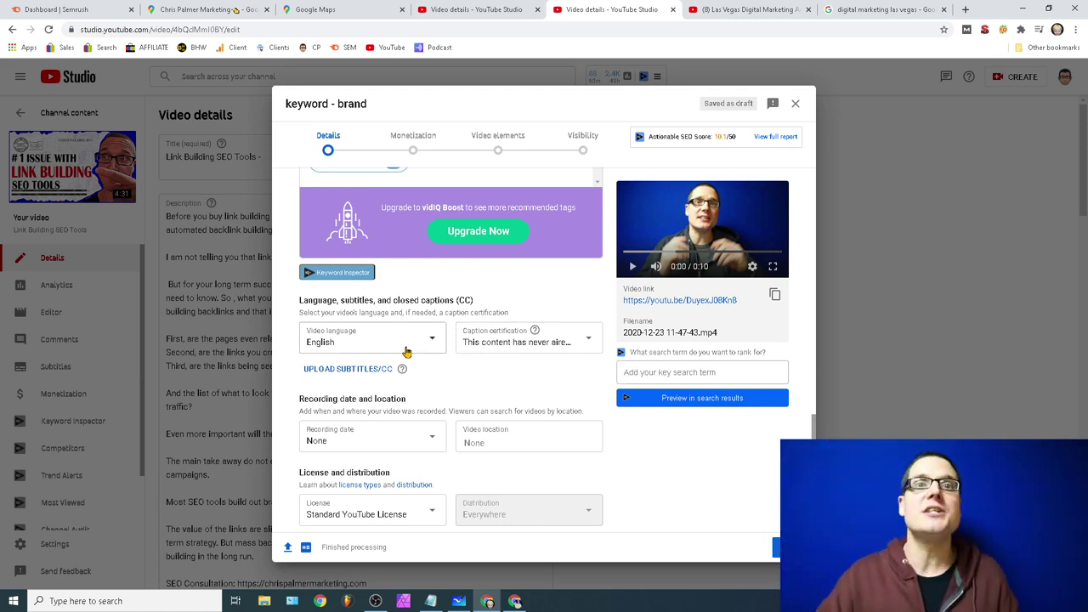
click(578, 344)
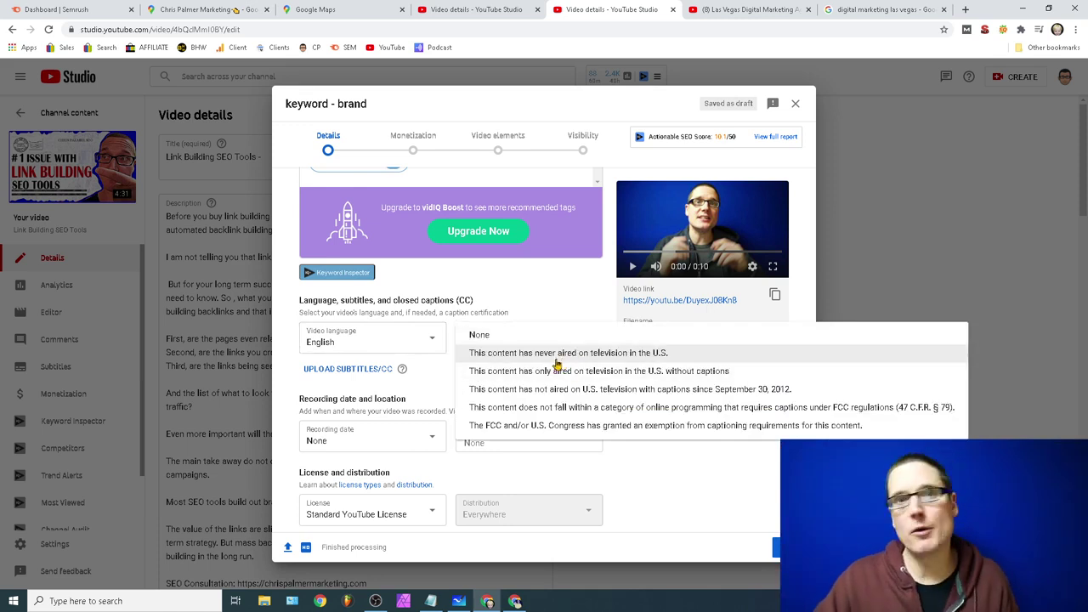
click(557, 353)
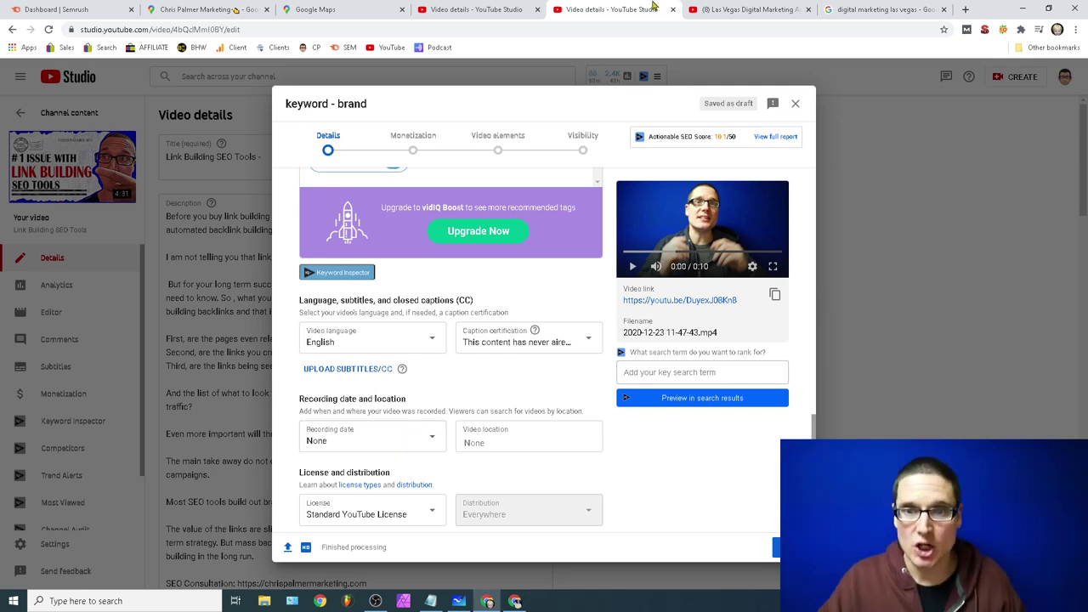
Step: Switch to the Las Vegas Digital Marketing Agency video page and look over its description
click(748, 10)
scroll(255, 298, up, 10)
scroll(48, 459, down, 4)
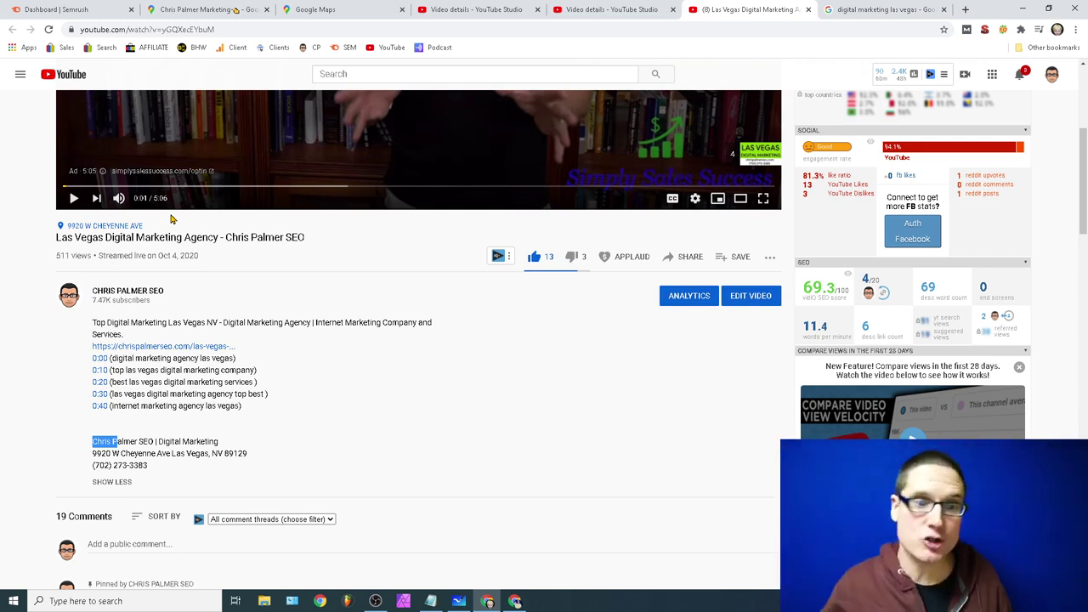
Step: Highlight the business location above the video title, then return to the 'keyword - brand' draft
click(156, 235)
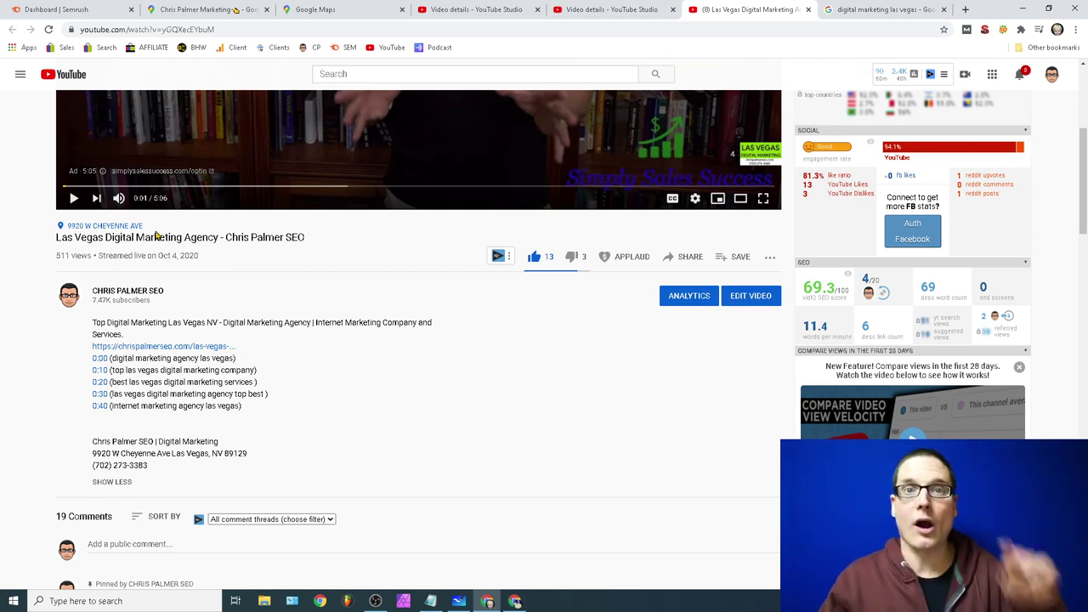
drag(189, 227, 59, 225)
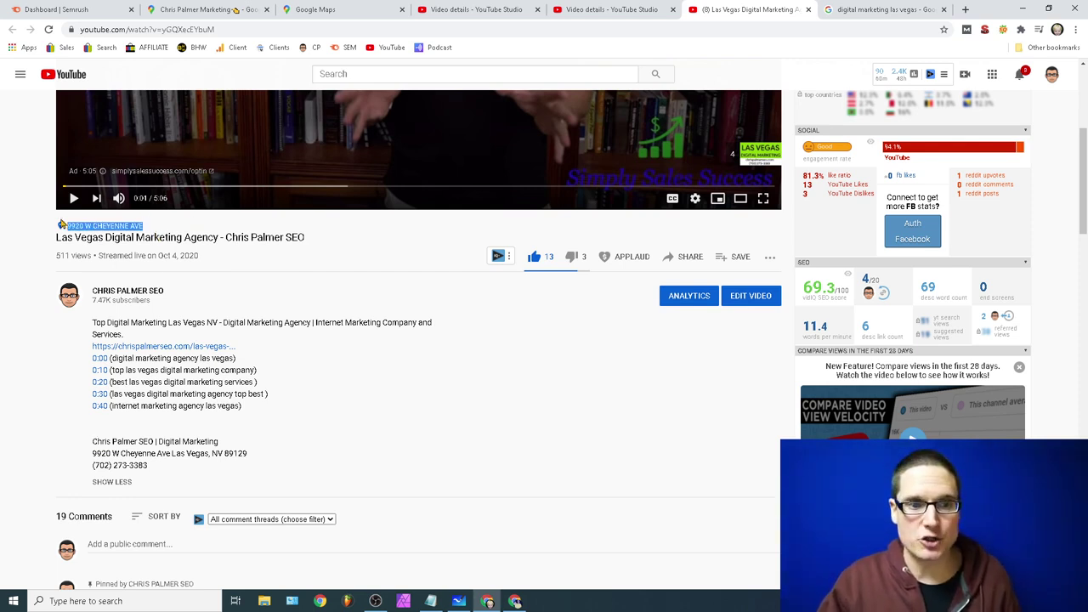
click(593, 8)
scroll(510, 519, down, 2)
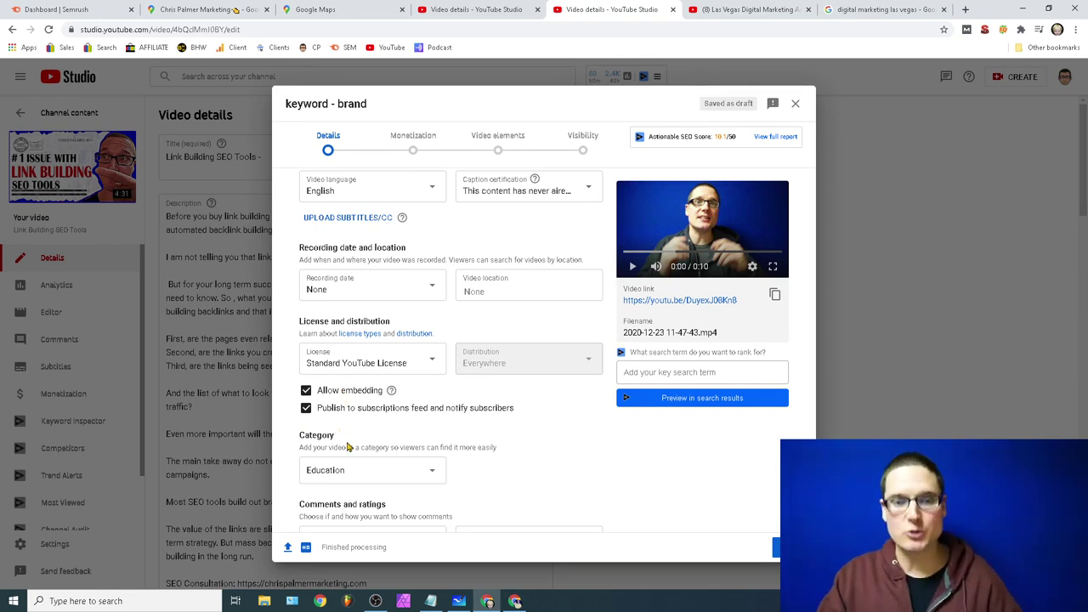
Step: Visit the Video elements step, then go back to the Details step
scroll(383, 494, down, 1)
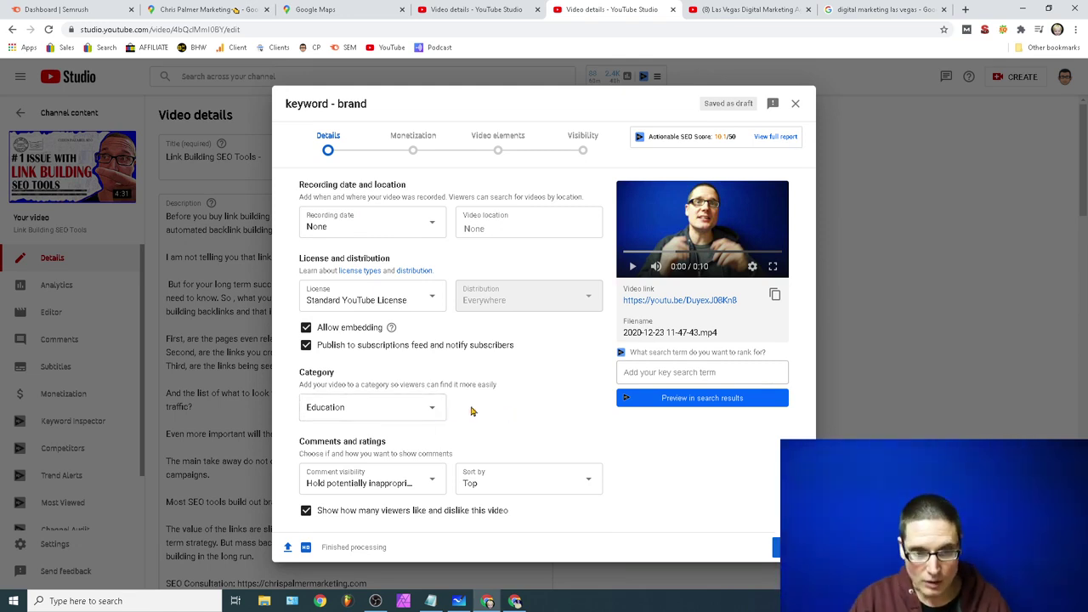
click(489, 150)
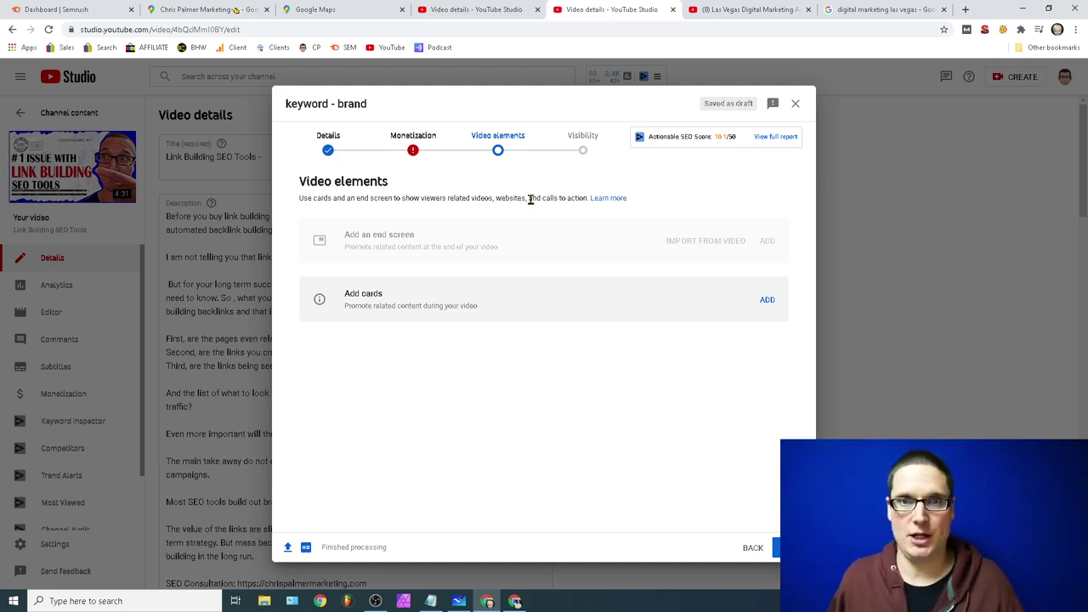
click(347, 147)
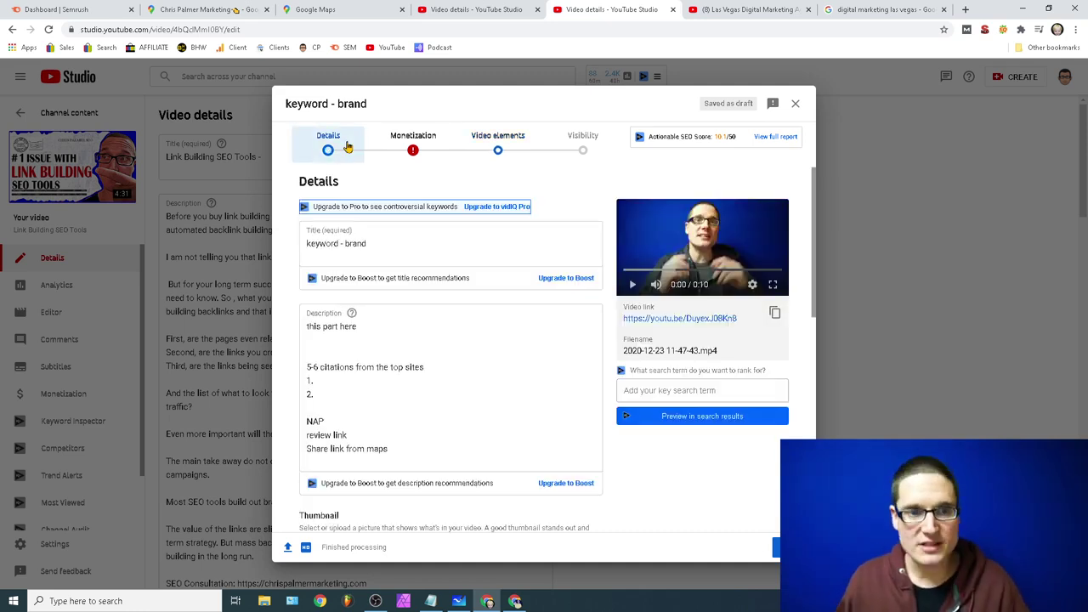
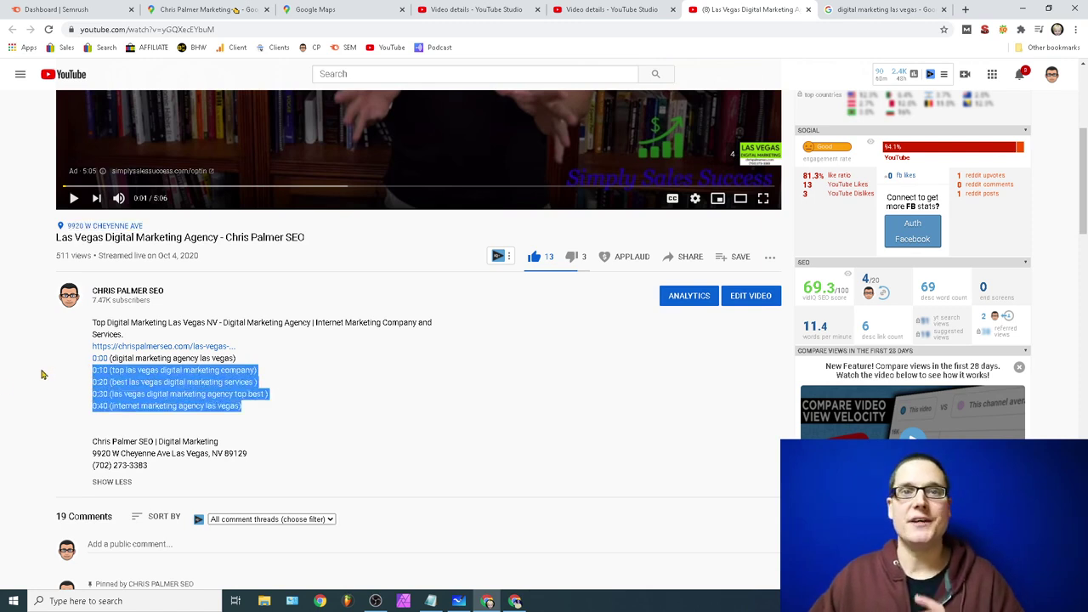
Step: Look over the description's timestamp lines, then bring Notepad forward with the cursor below the profile link
click(312, 376)
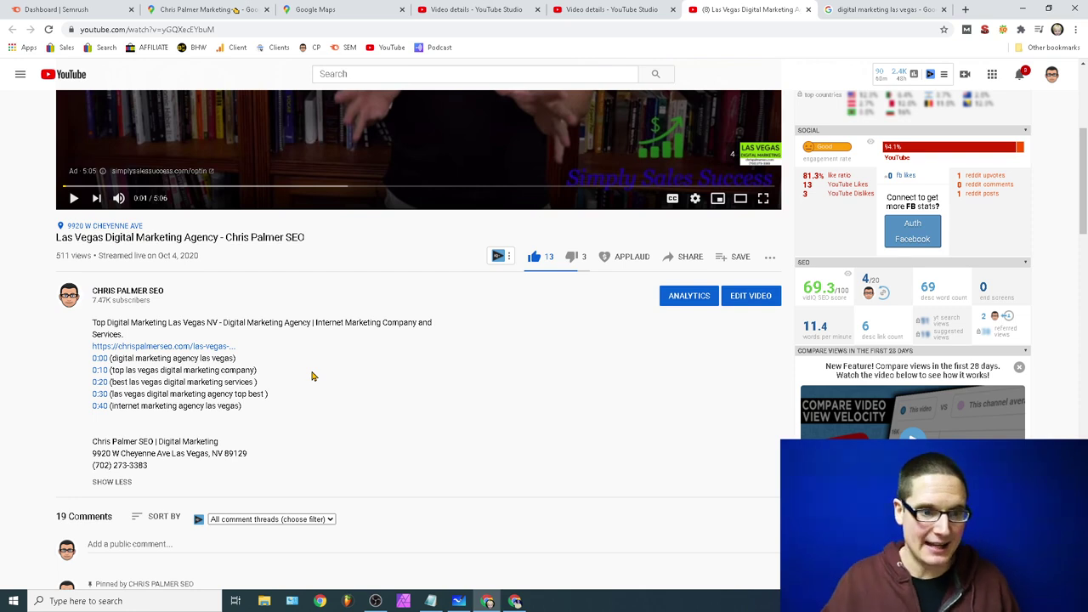
drag(273, 418, 97, 347)
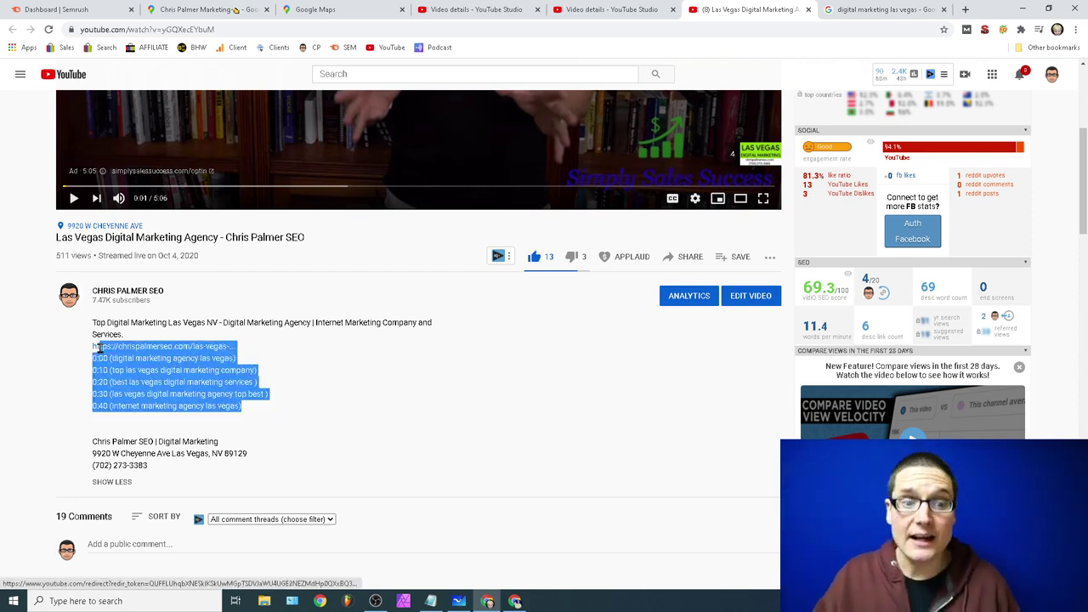
click(230, 408)
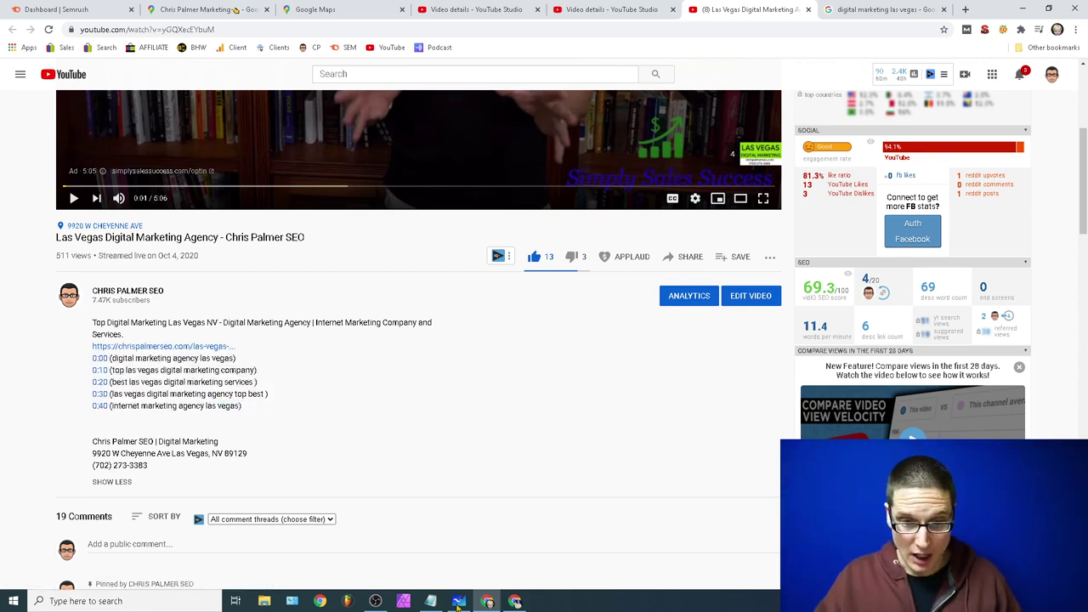
click(431, 601)
click(438, 254)
Step: Add a 'video schema' line in Notepad, then go back to the 'digital marketing las vegas' results
key(Return)
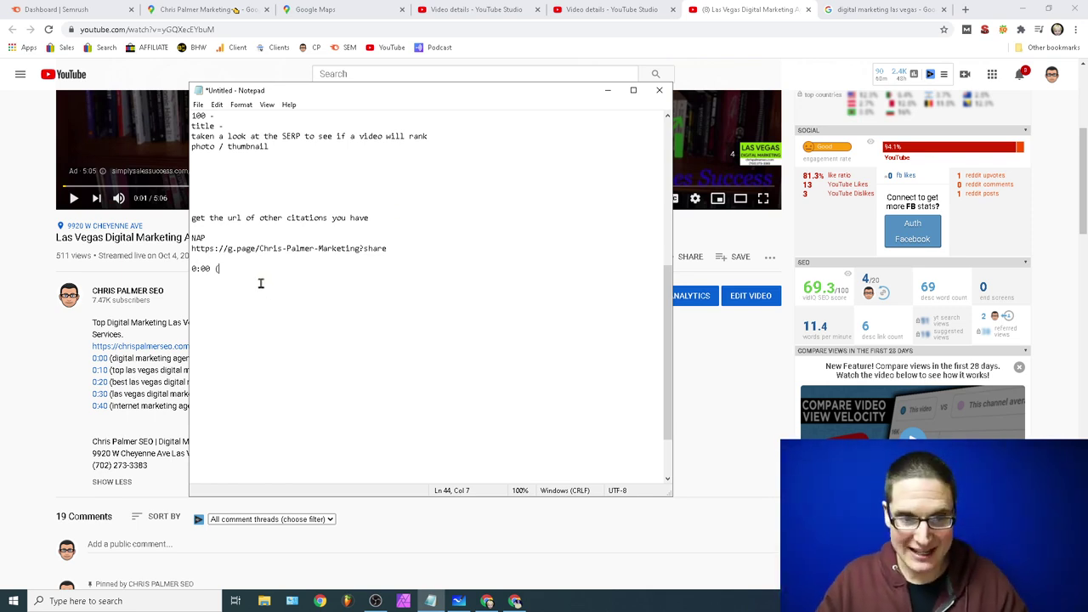
text(video schema)
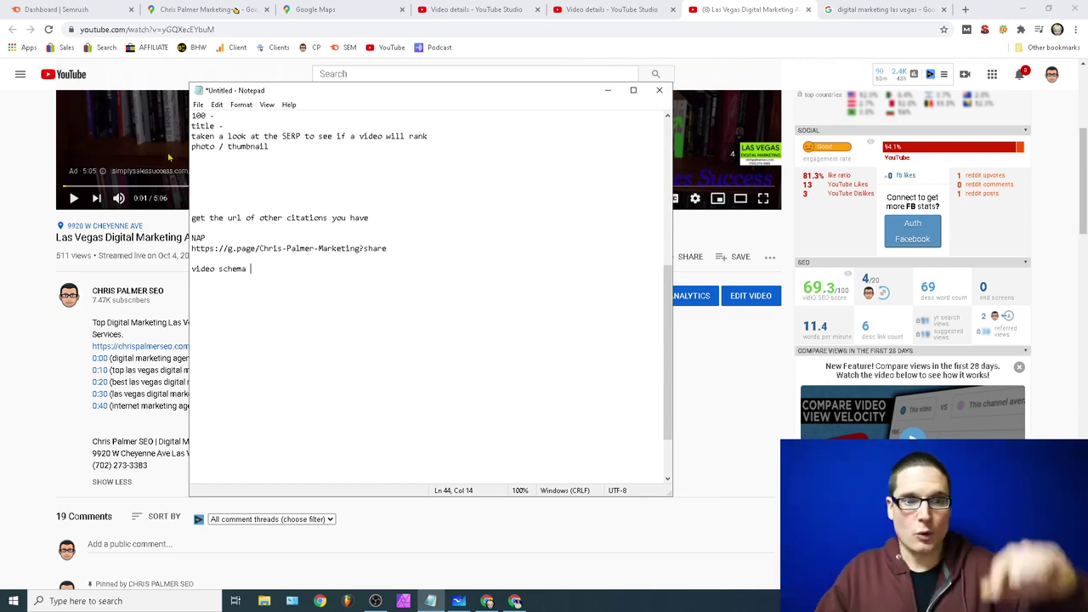
click(259, 113)
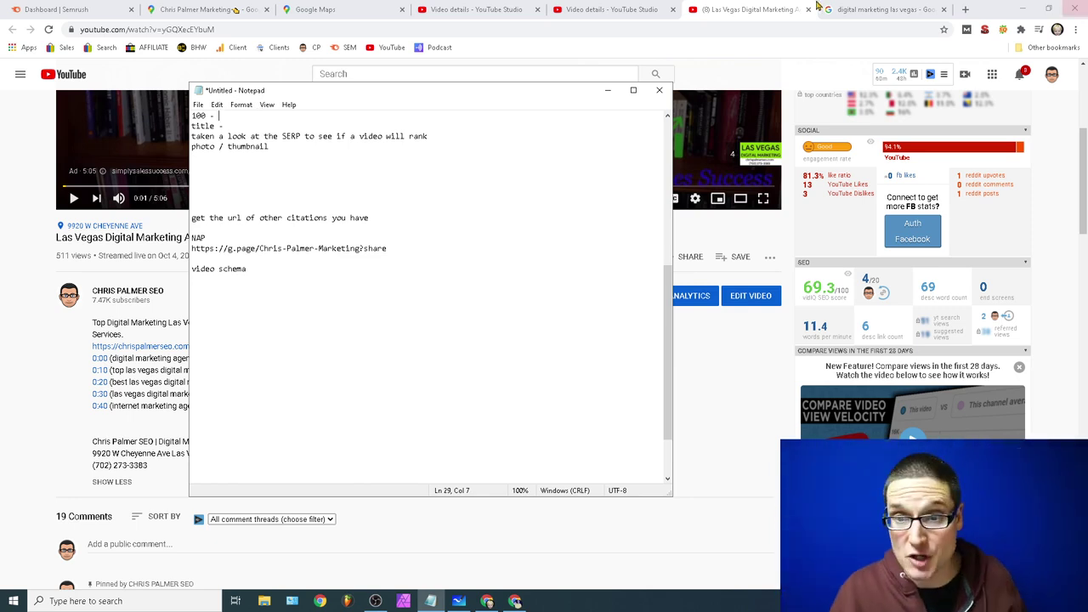
click(866, 8)
scroll(322, 416, up, 15)
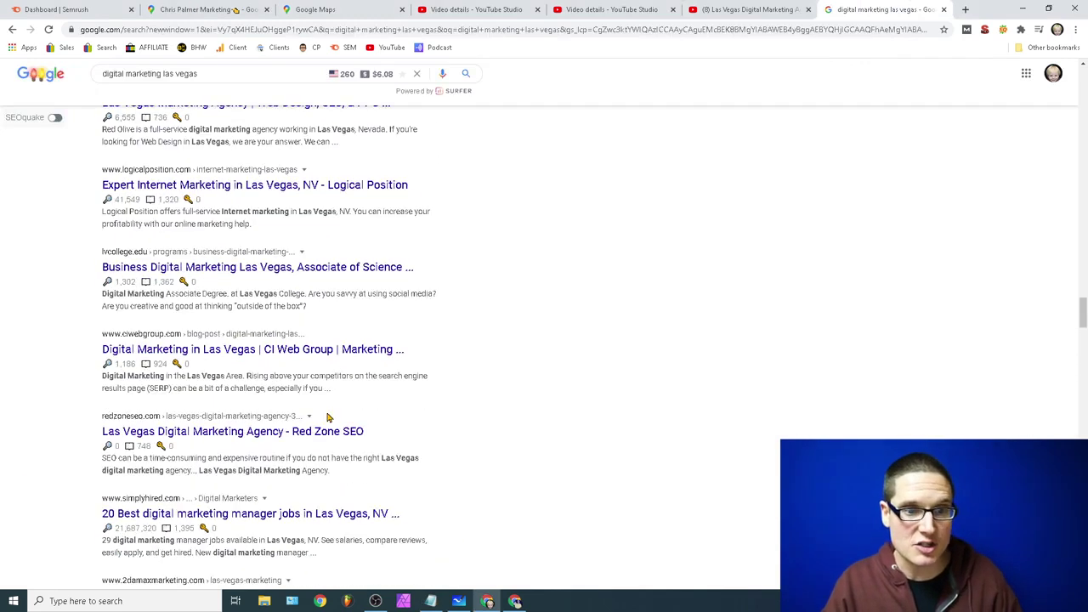
scroll(322, 416, down, 4)
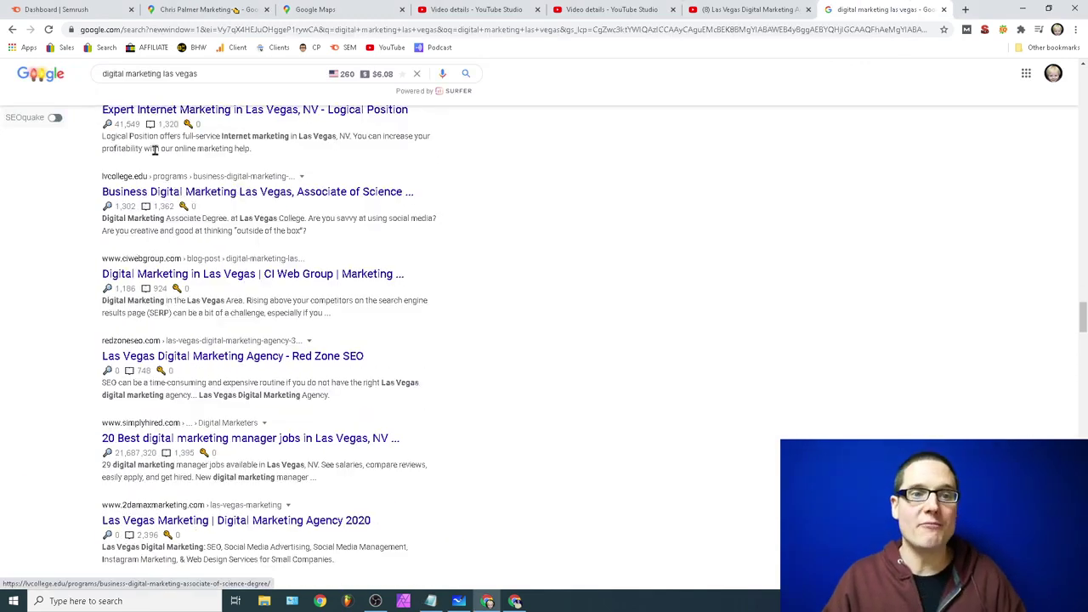
triple_click(210, 73)
click(193, 73)
triple_click(194, 73)
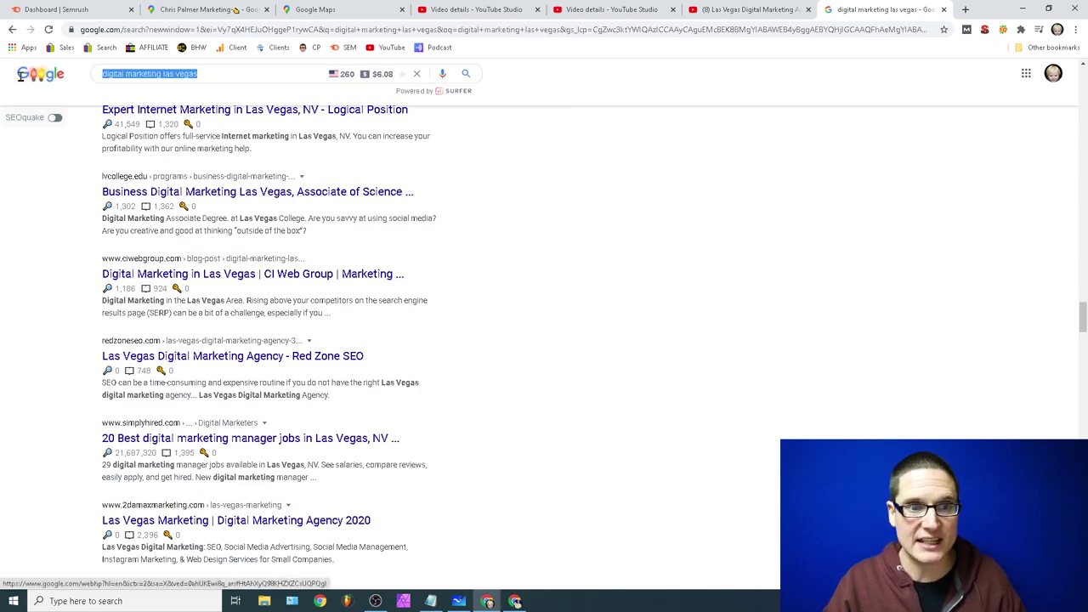
scroll(1083, 319, up, 10)
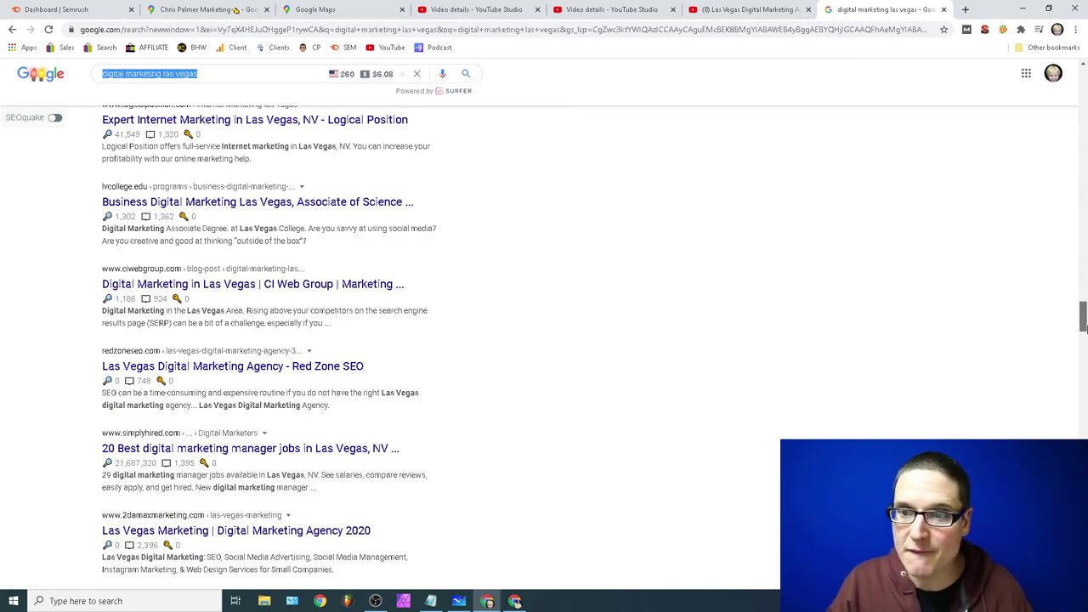
scroll(545, 340, down, 15)
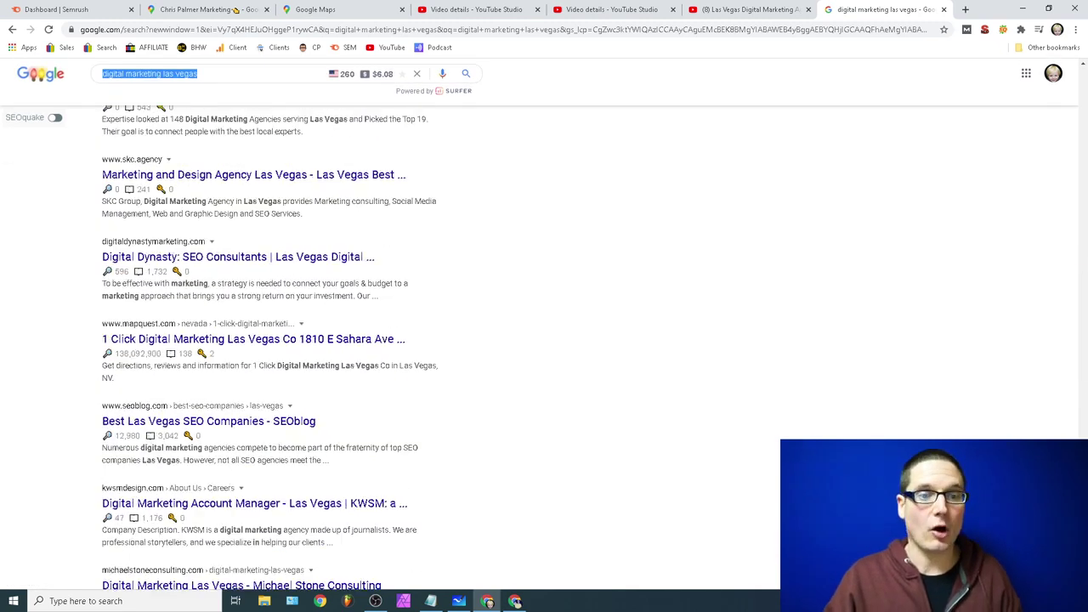
scroll(1083, 414, up, 15)
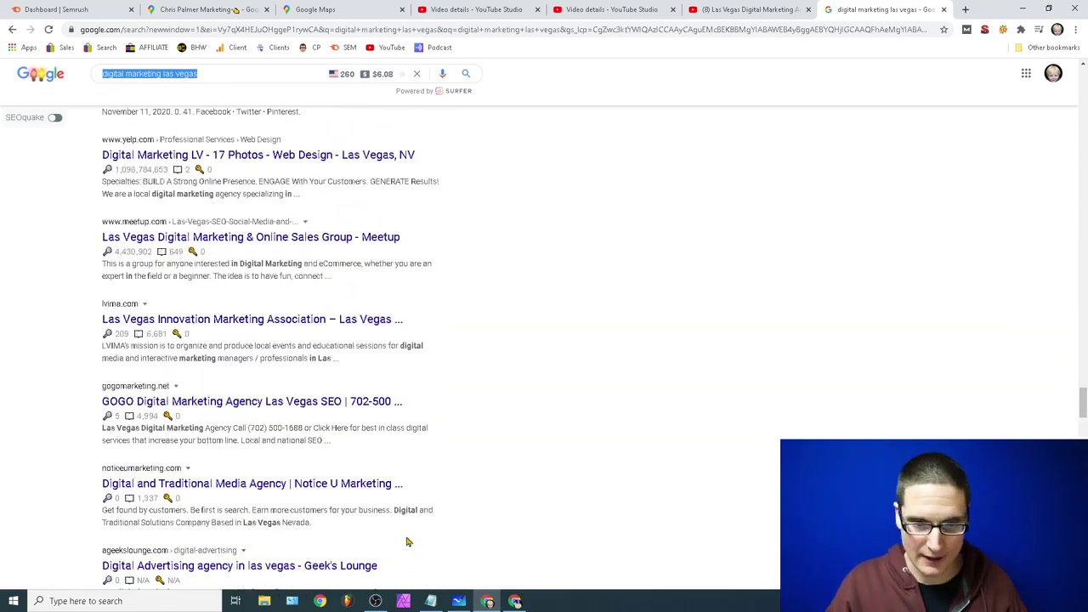
click(431, 601)
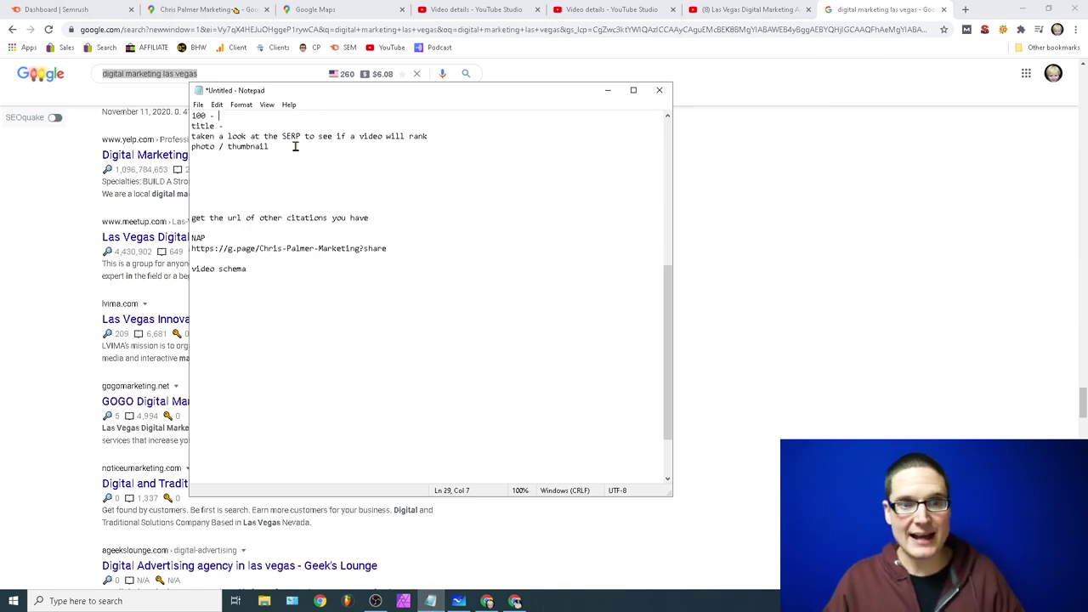
drag(294, 145, 178, 157)
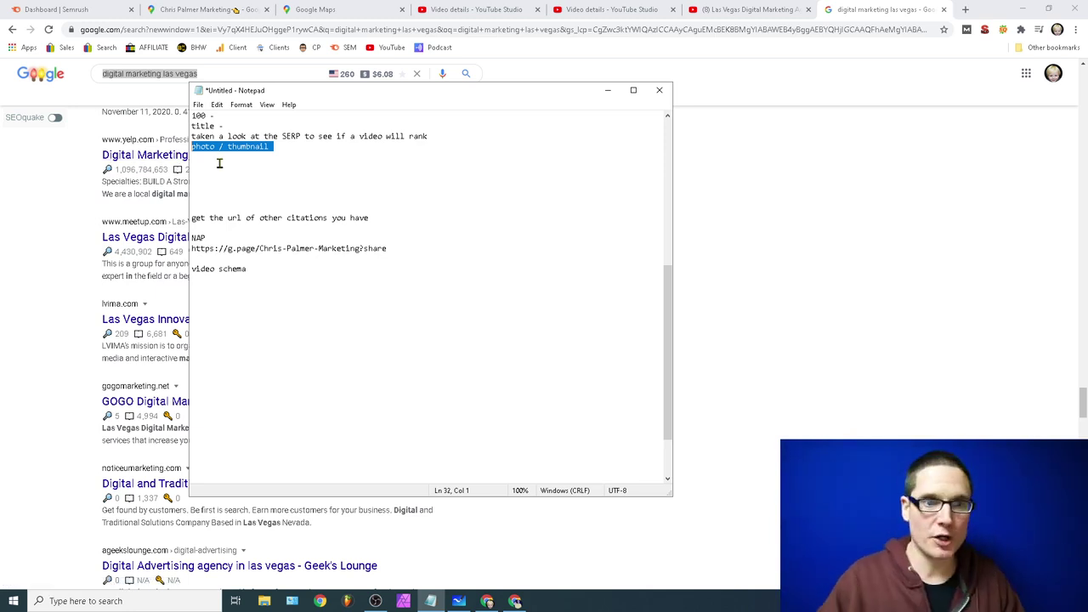
click(192, 71)
drag(224, 79, 30, 91)
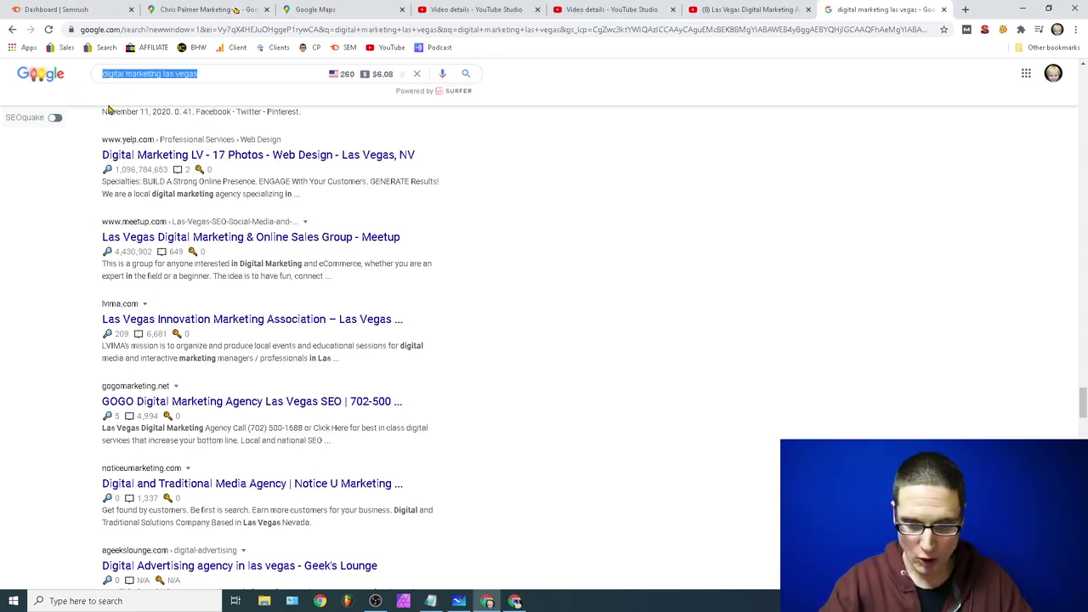
Step: Search Google for the quoted business name plus its quoted phone number and scroll the citations found
key(BackSpace)
text(")
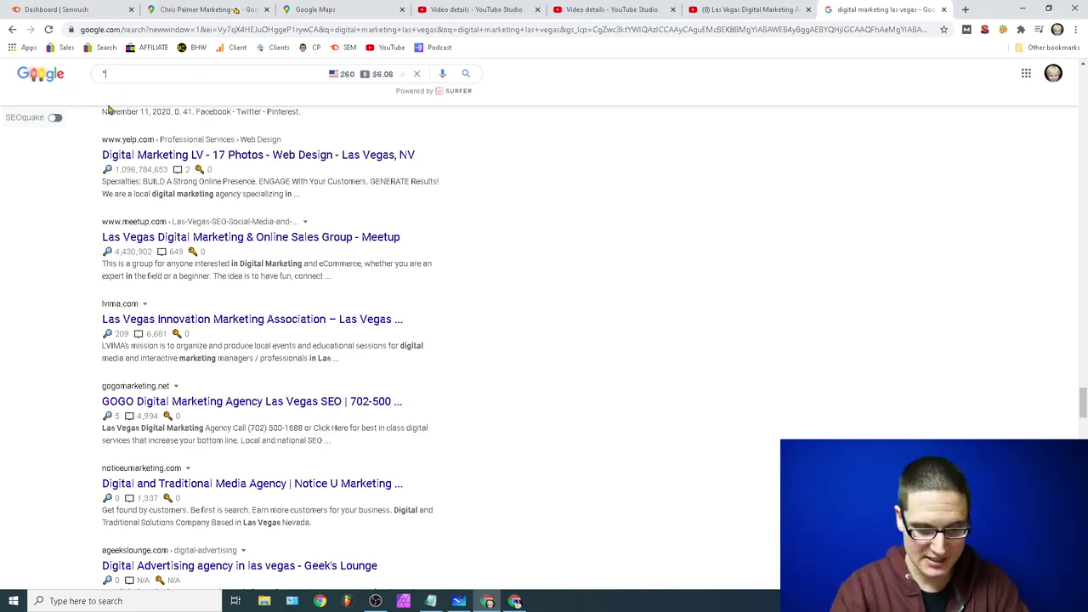
text(chris palmer.m)
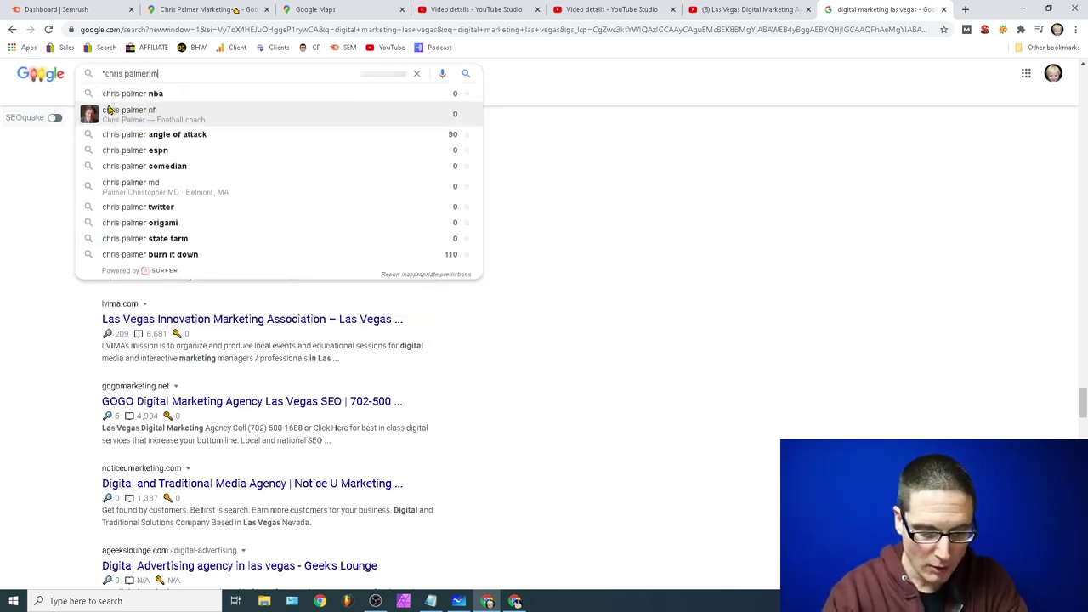
text(arketing")
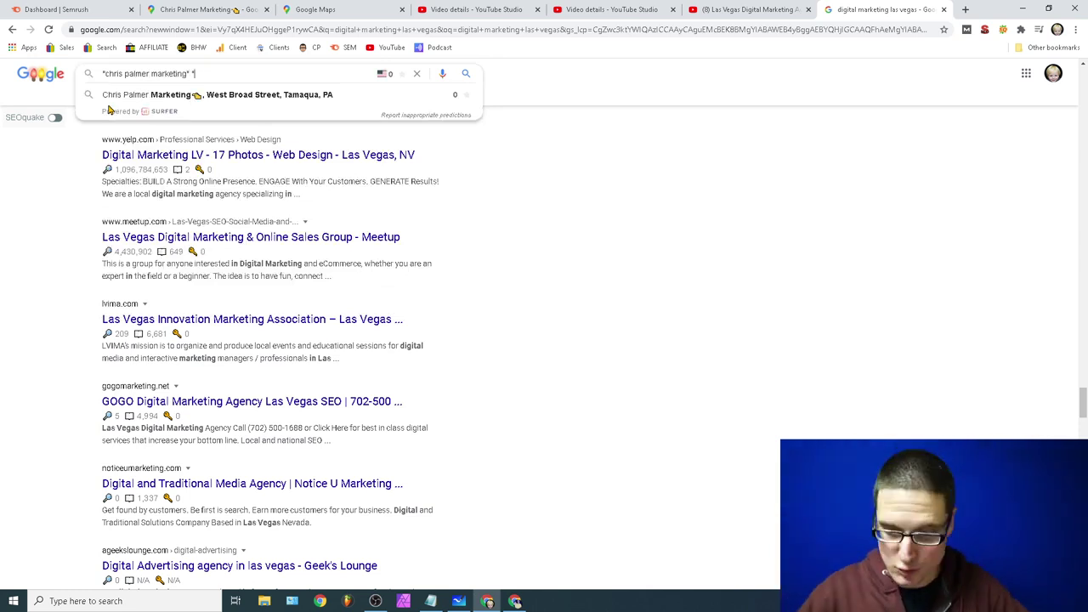
scroll(108, 108, up, 5)
key(Down)
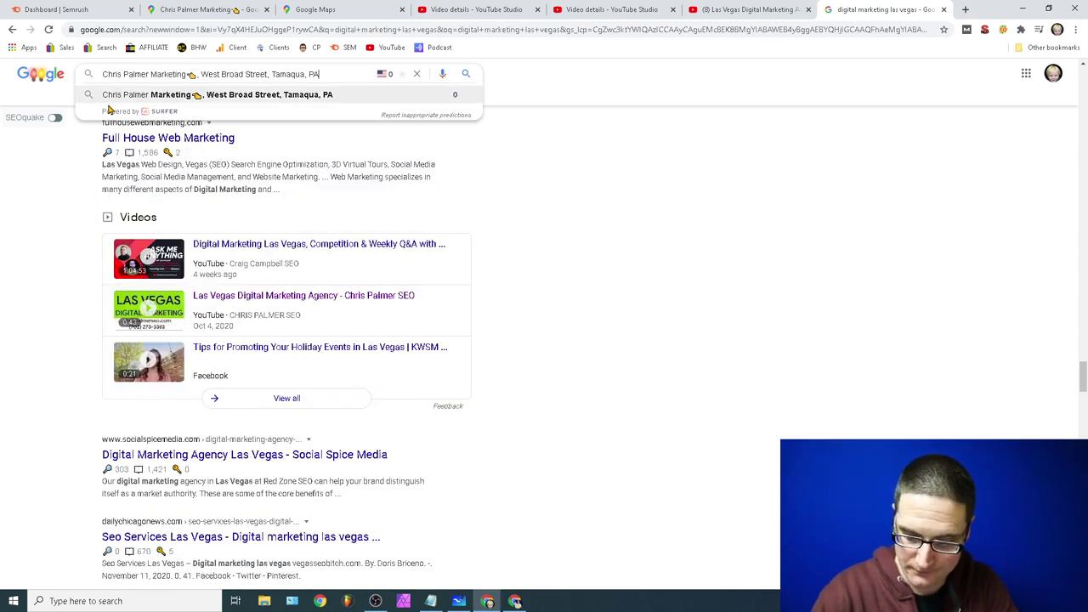
drag(319, 74, 90, 77)
text(")
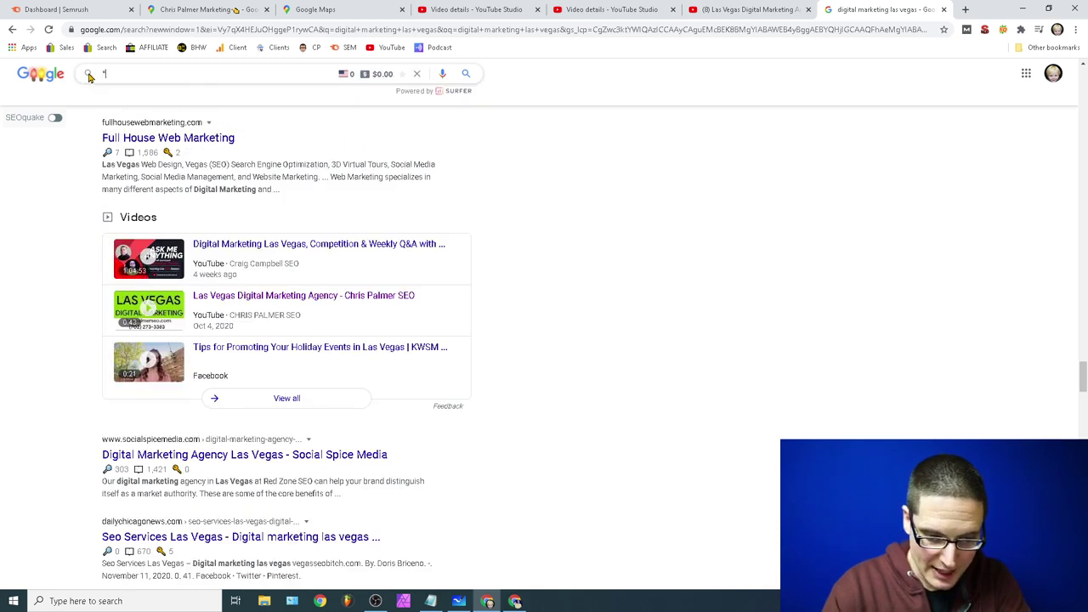
text(chris palmer ma)
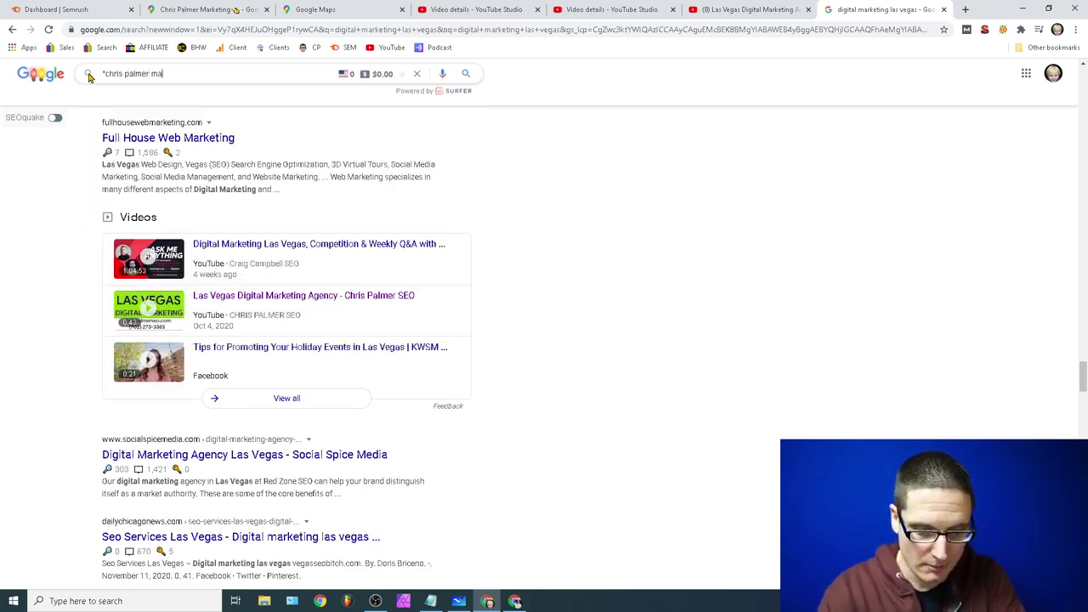
text(rketing")
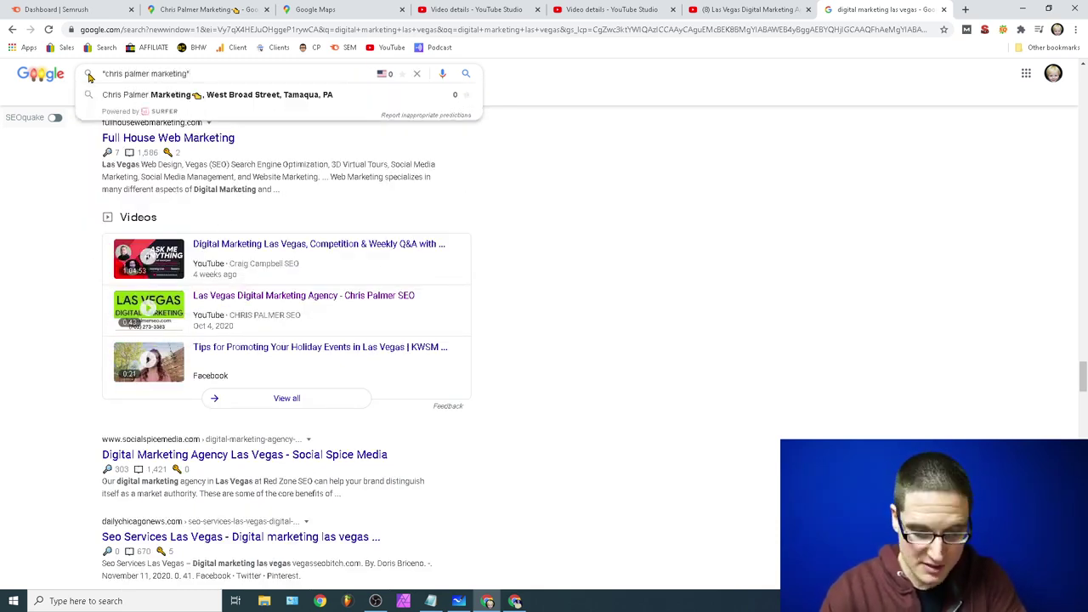
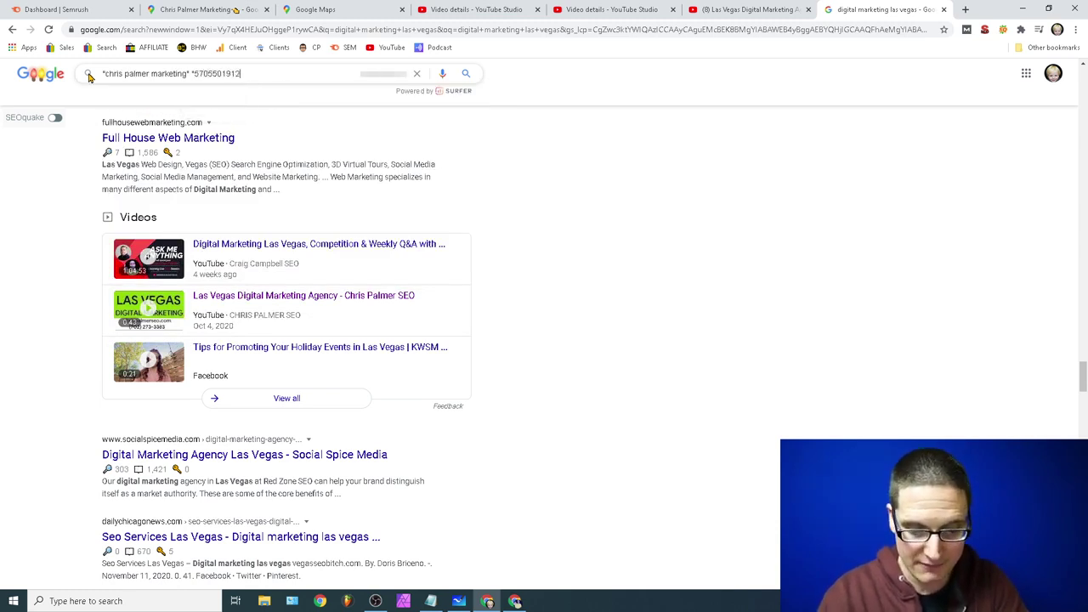
key(Return)
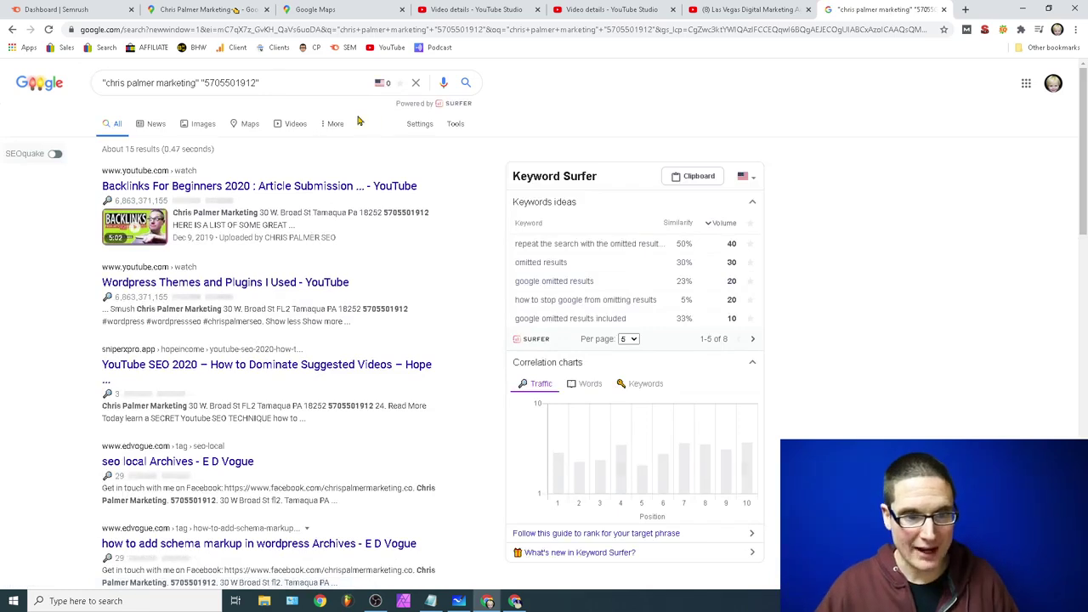
scroll(511, 348, down, 1)
scroll(502, 345, down, 4)
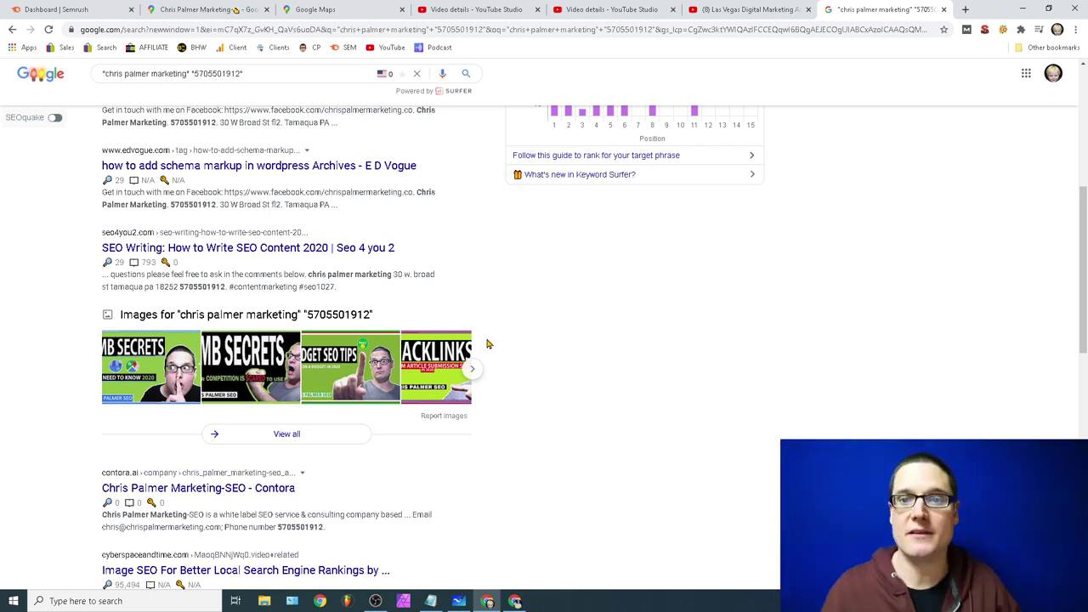
Step: Bring the Notepad checklist forward and highlight the NAP note and business profile link
click(755, 8)
click(431, 601)
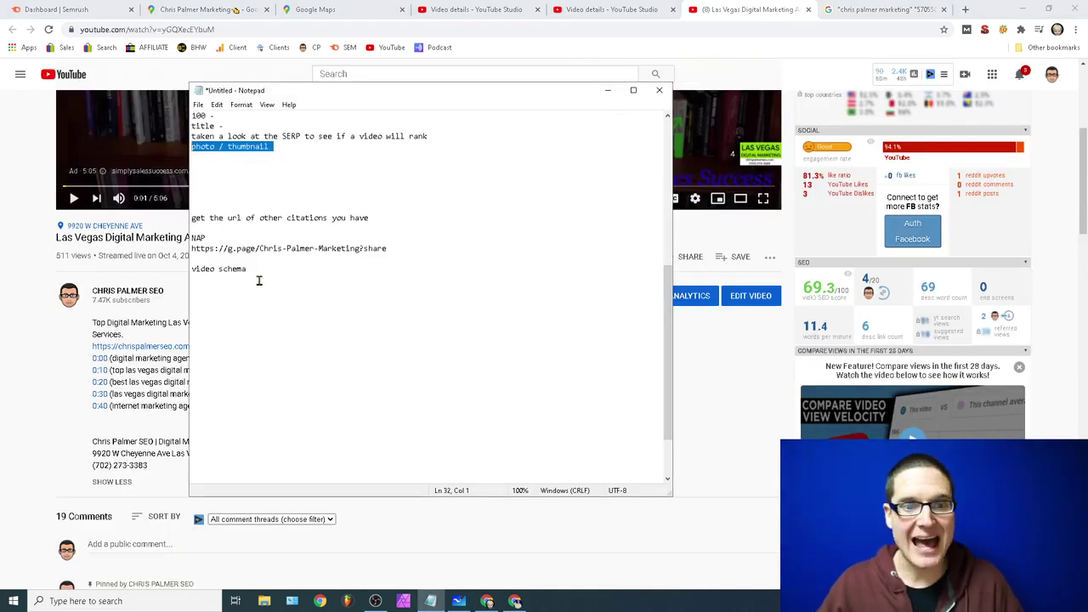
click(262, 277)
drag(207, 239, 180, 236)
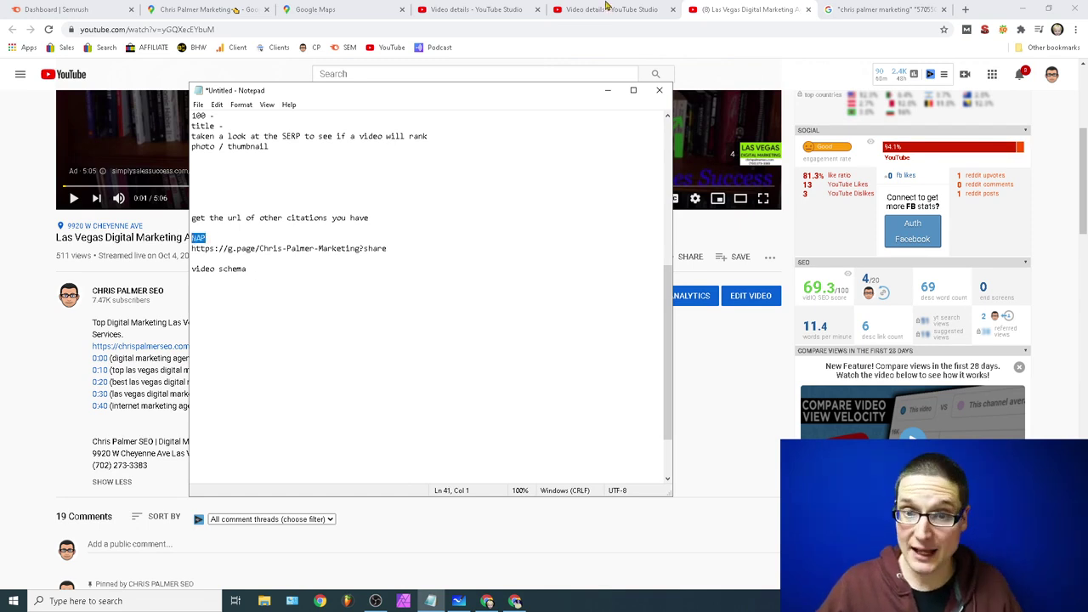
drag(394, 251, 193, 247)
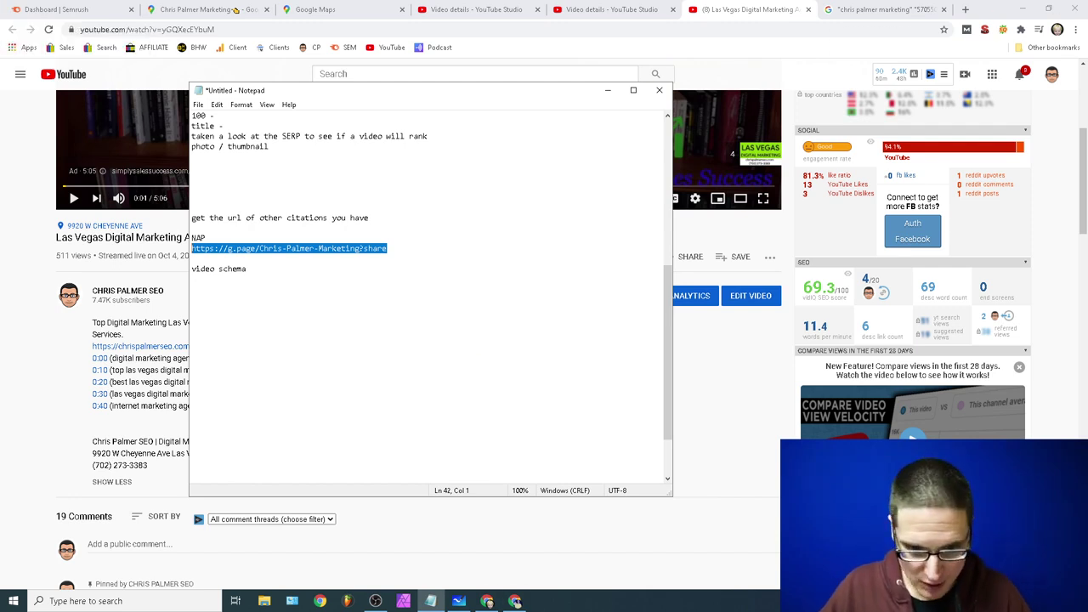
Step: Search the computer for 'mind' to find the mind-map file
mouse_move(459, 601)
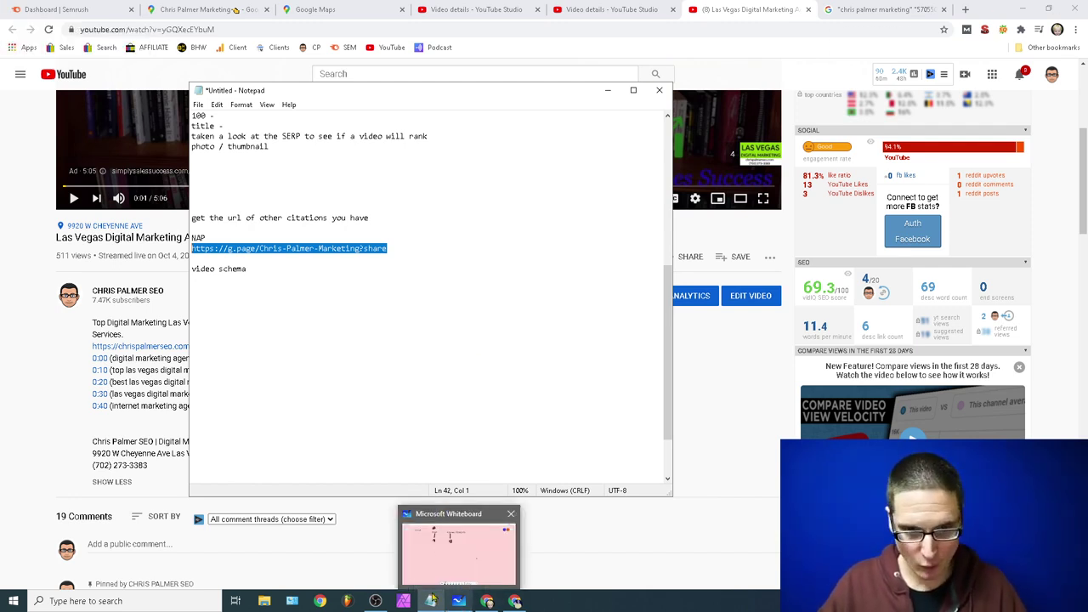
click(72, 601)
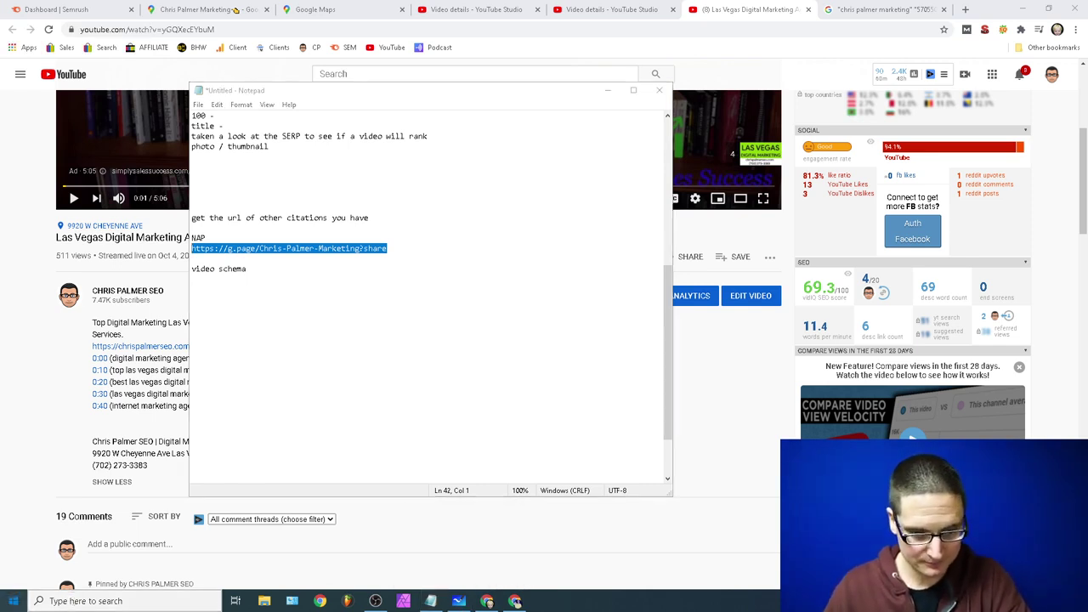
text(mind)
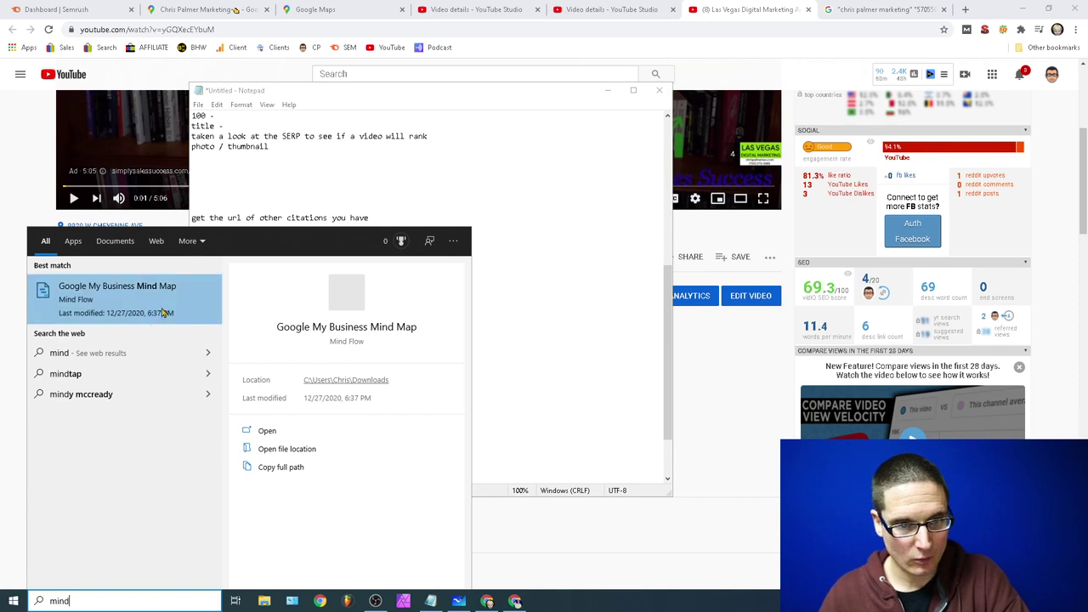
Step: Try the Google My Business Mind Map file, then start a new blank mind map instead
click(126, 301)
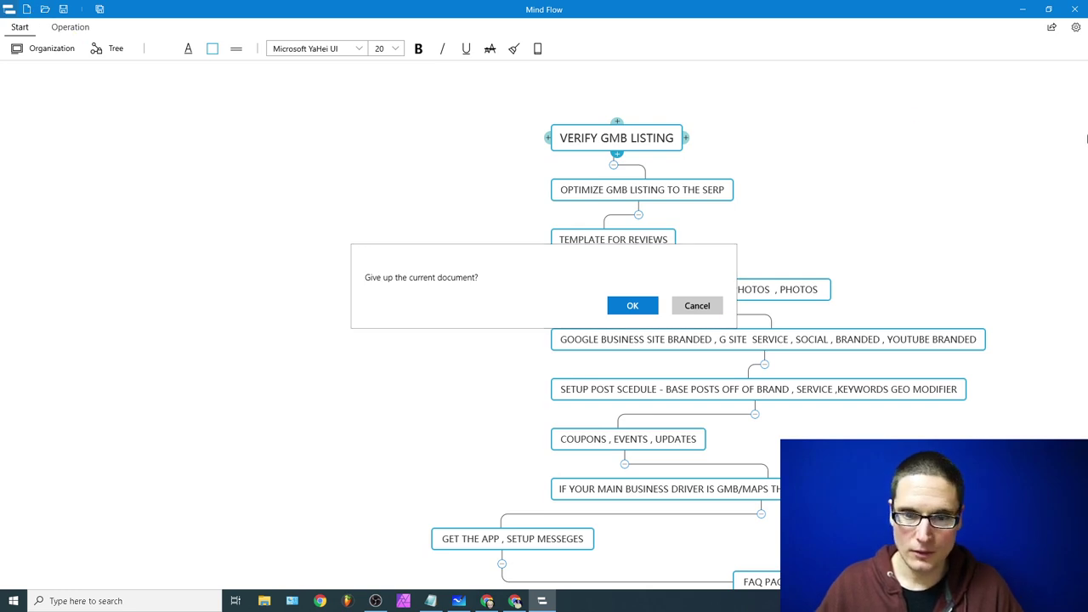
click(631, 306)
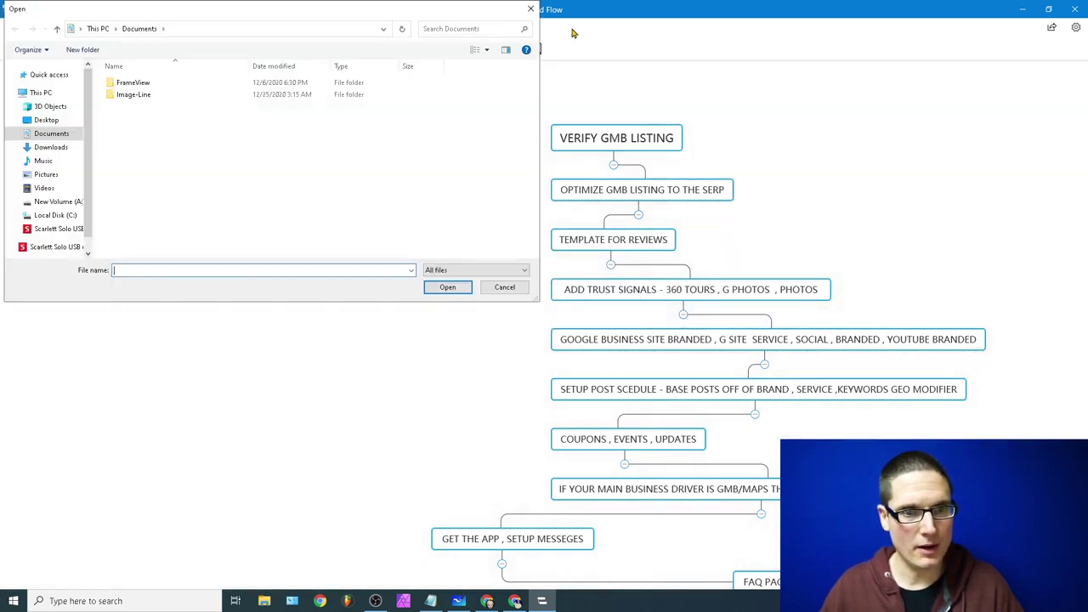
click(531, 8)
click(28, 10)
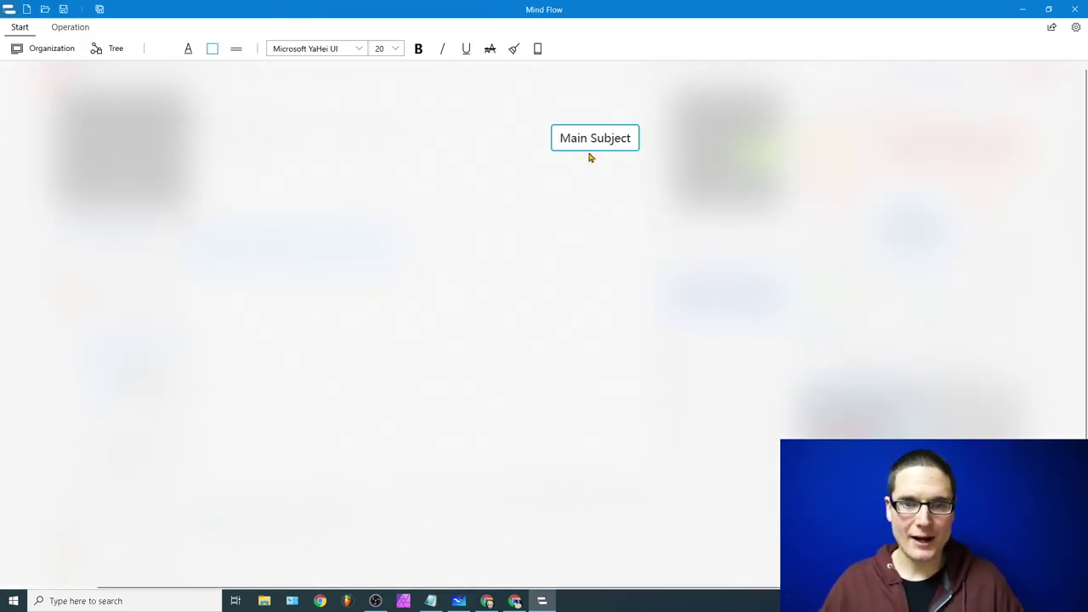
Step: Move the Main Subject node to the upper left and rename it 'Location'
click(565, 139)
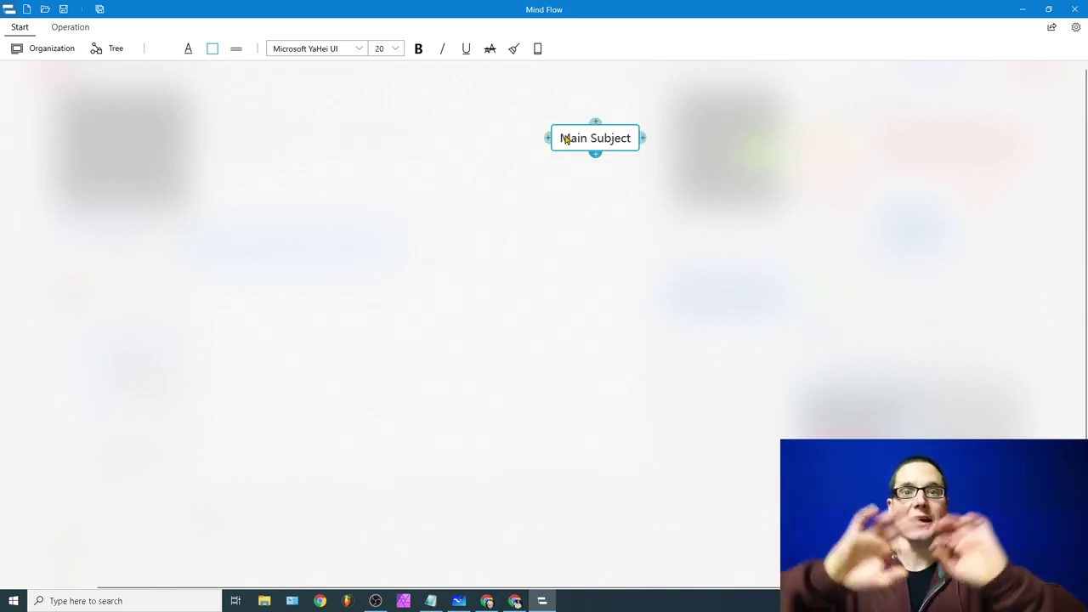
drag(565, 139, 221, 117)
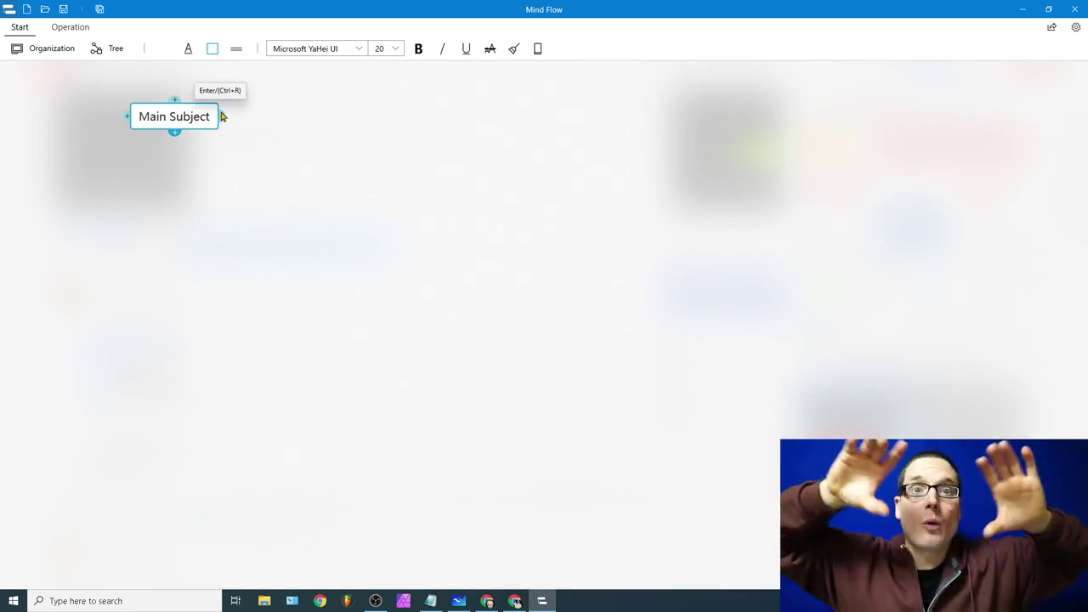
double_click(173, 120)
click(172, 119)
triple_click(172, 119)
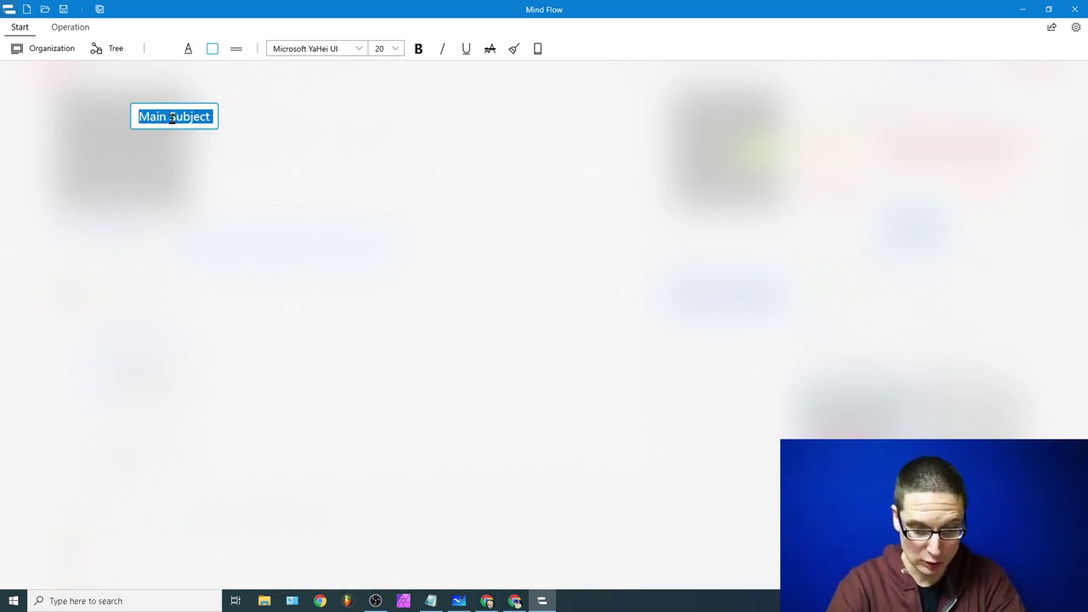
text(Location)
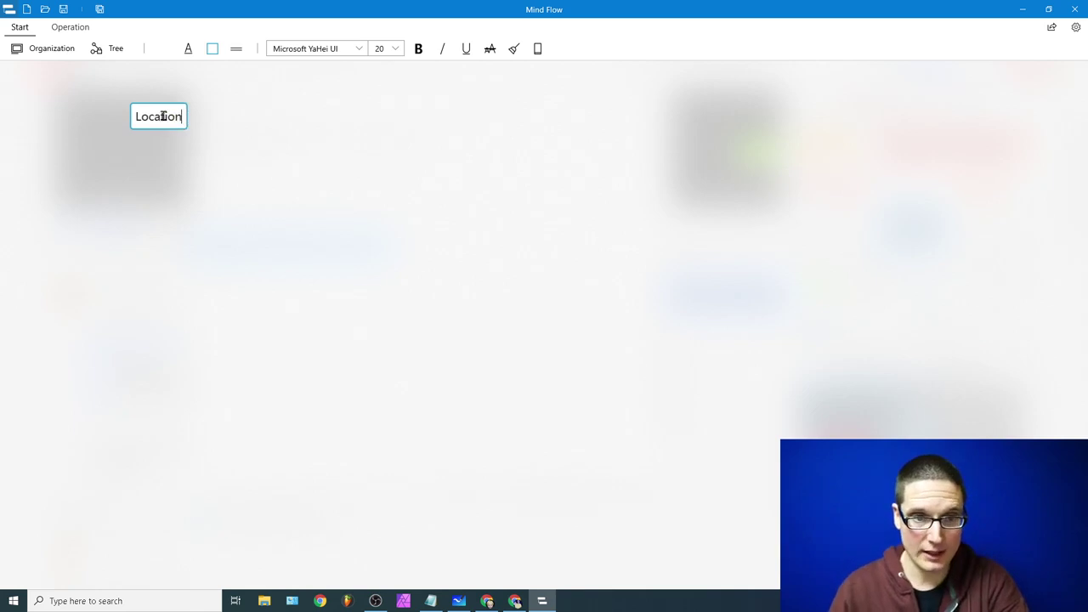
key(Return)
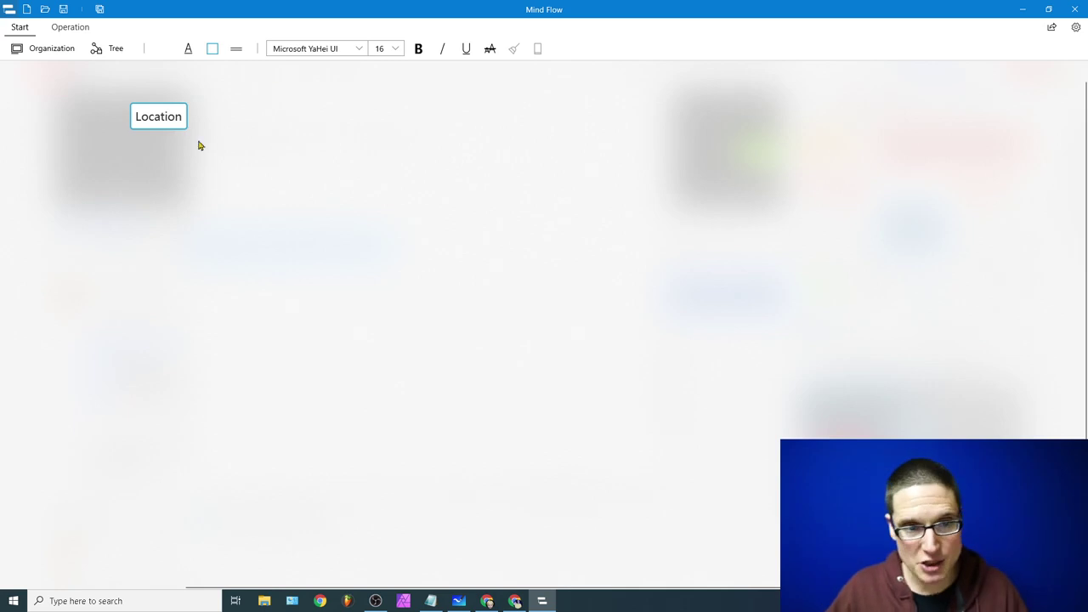
click(176, 125)
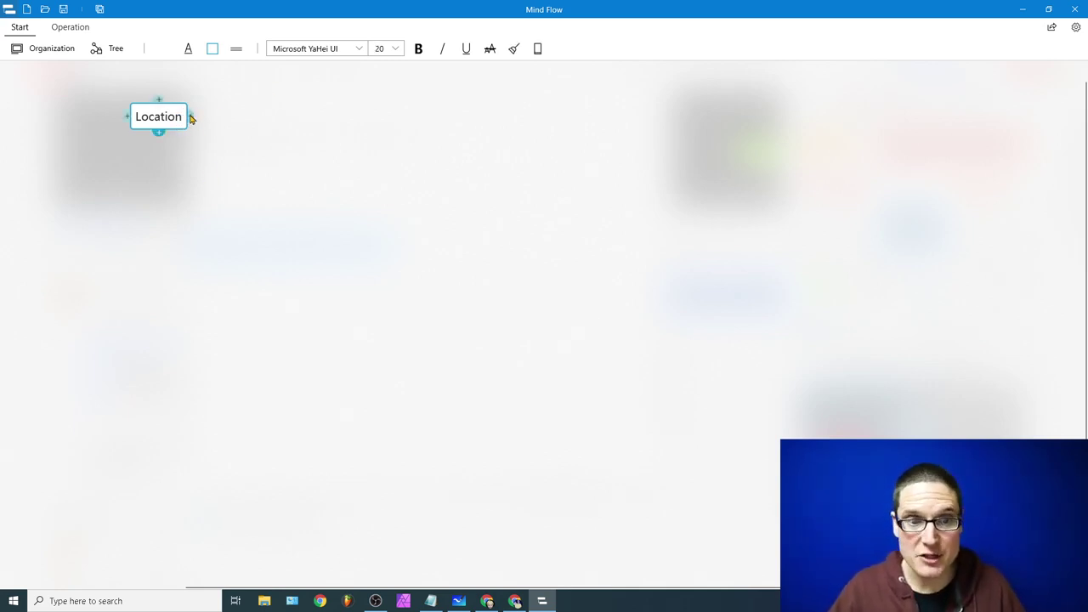
click(172, 148)
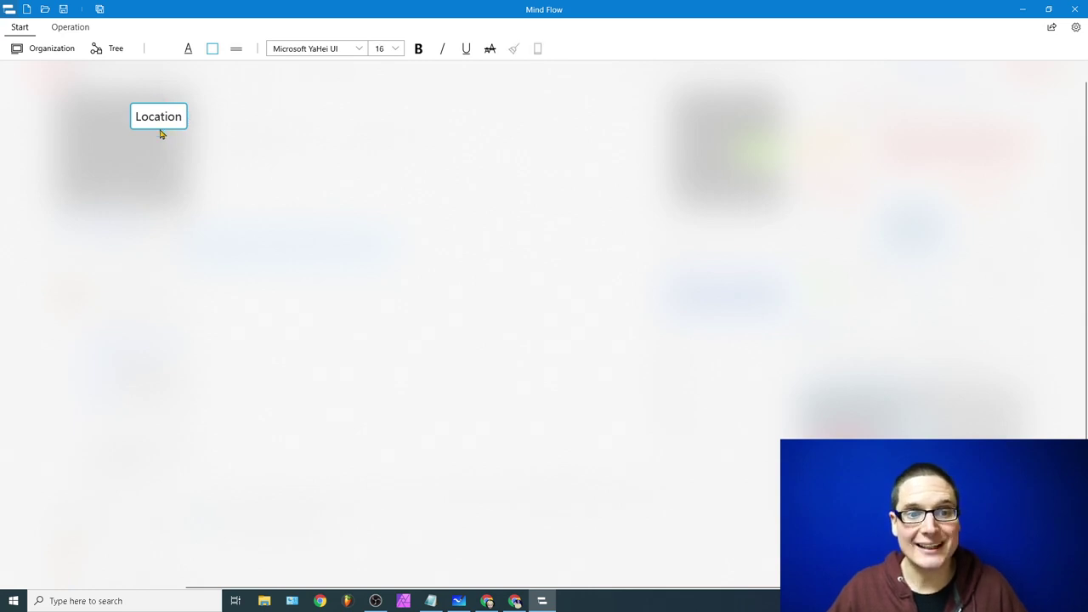
click(458, 601)
Step: Clear the whiteboard canvas and add 'locations' and 'keywords' text labels side by side
click(1048, 59)
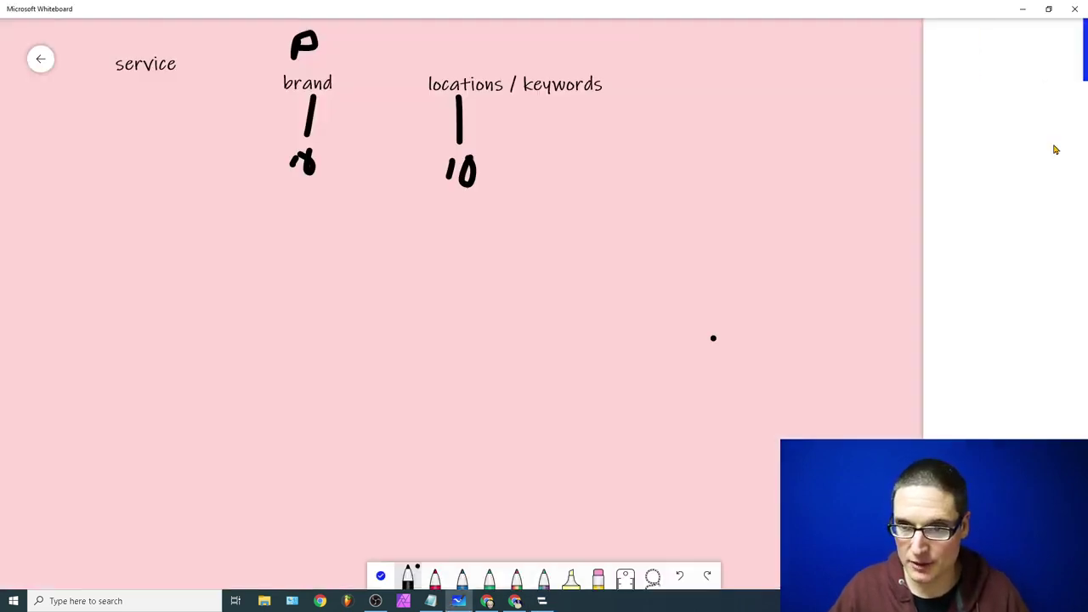
click(942, 296)
click(171, 101)
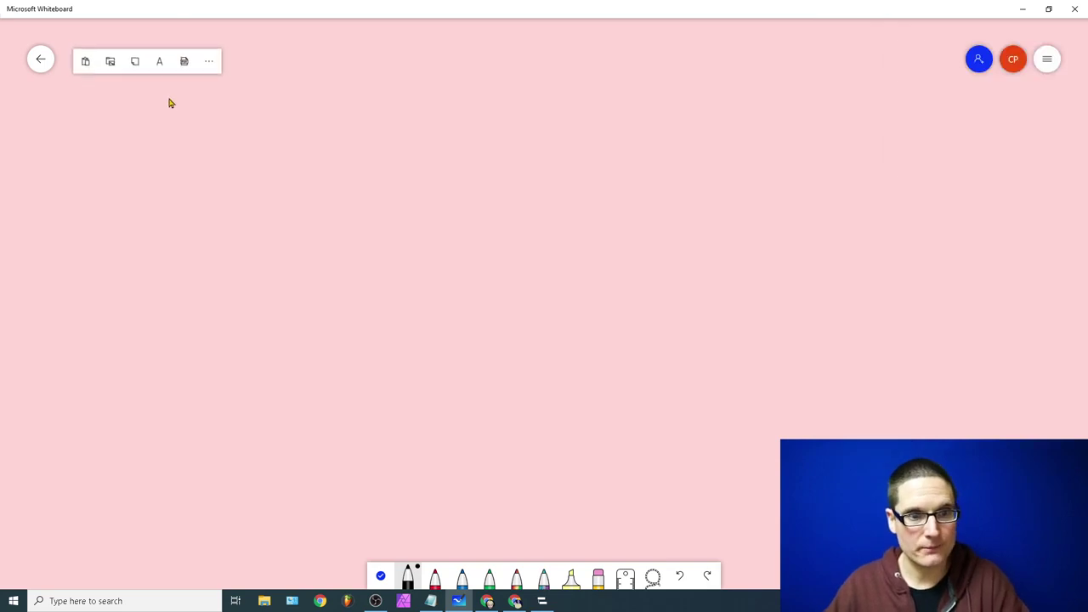
click(161, 58)
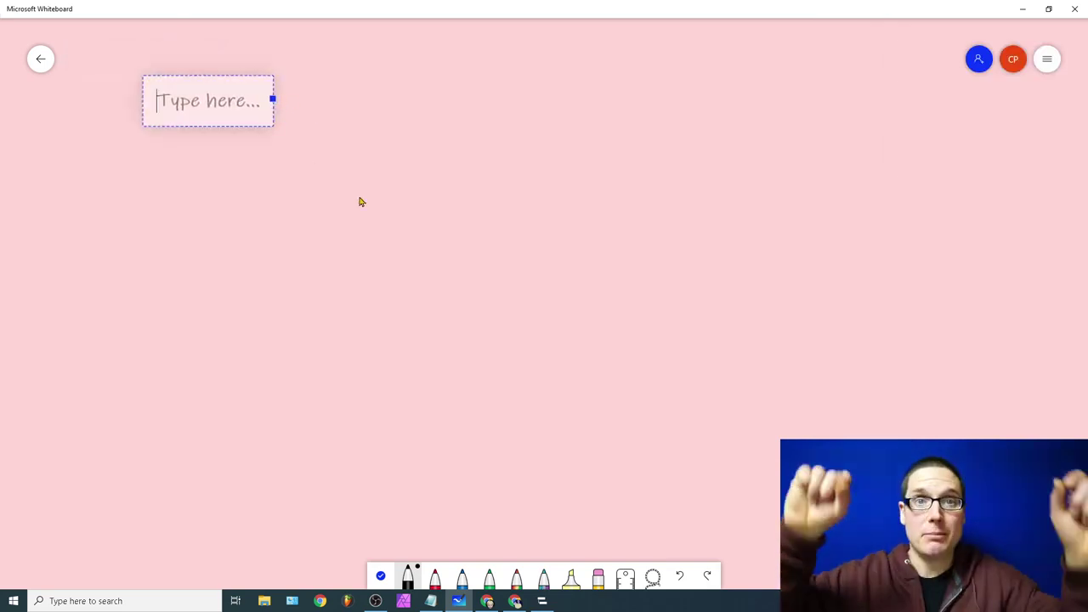
text(locations)
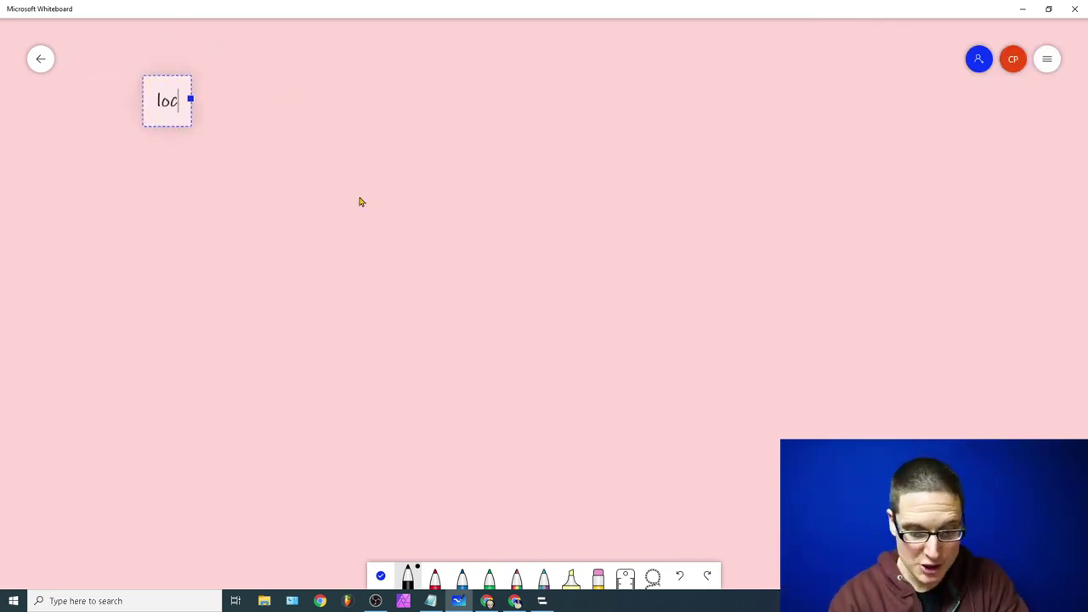
click(350, 101)
click(362, 66)
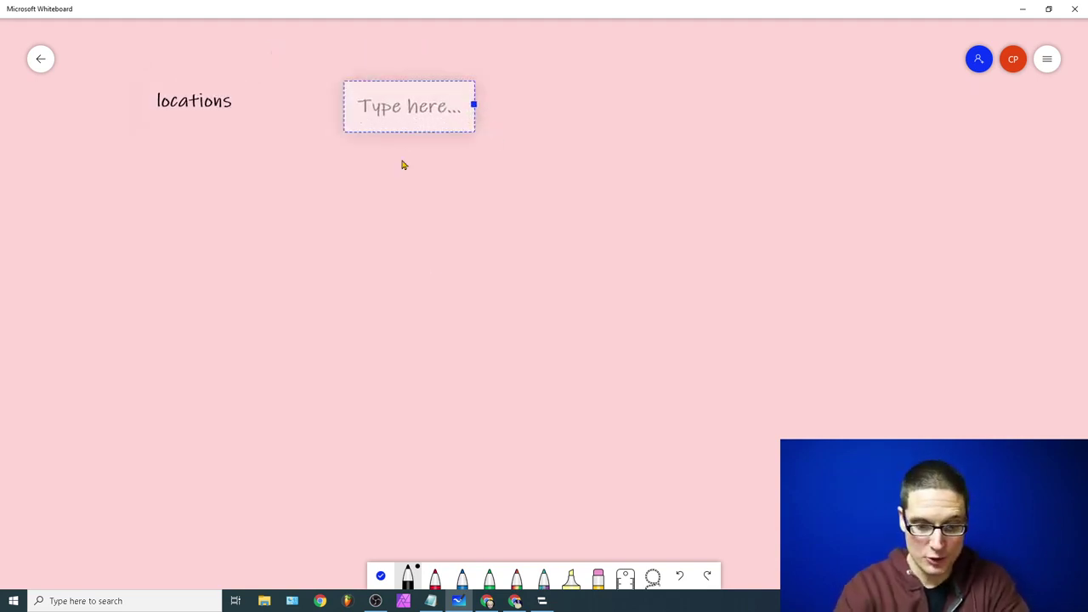
text(keywords)
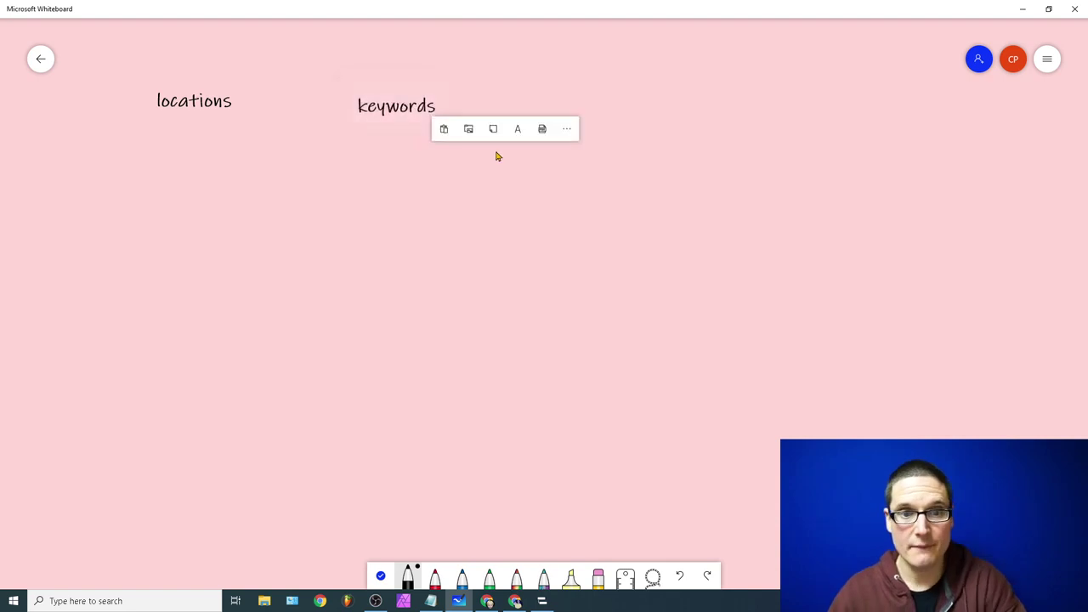
Step: Pen-draw boxes under the labels, then clear the entire canvas again
mouse_move(188, 109)
mouse_down()
mouse_move(184, 148)
mouse_move(261, 172)
mouse_move(134, 129)
mouse_move(158, 138)
mouse_up()
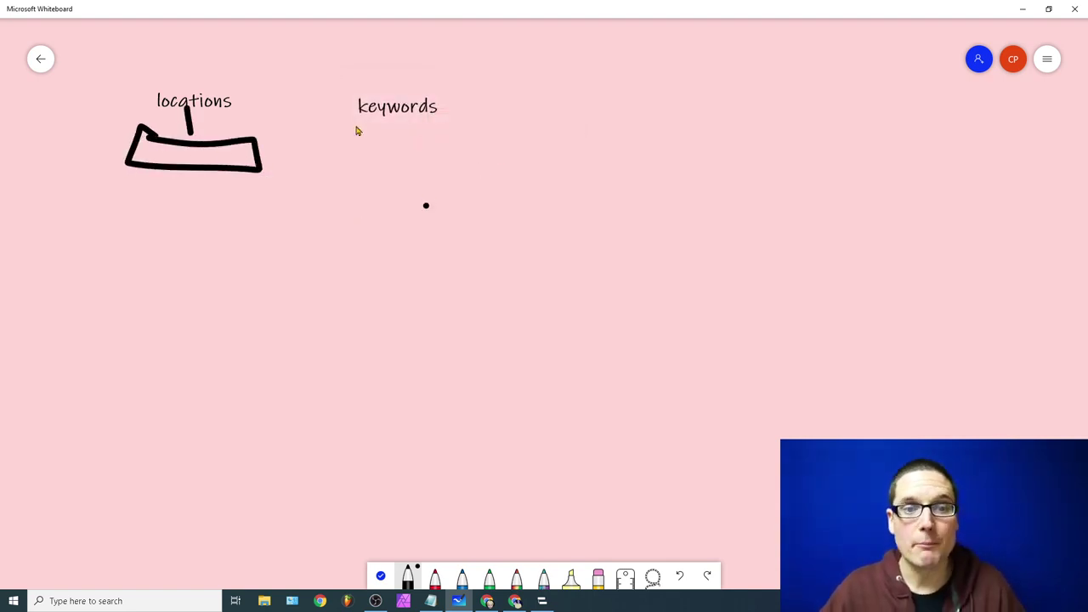
drag(398, 136, 397, 138)
mouse_move(374, 143)
mouse_down()
mouse_move(479, 213)
mouse_move(350, 131)
mouse_move(371, 147)
mouse_up()
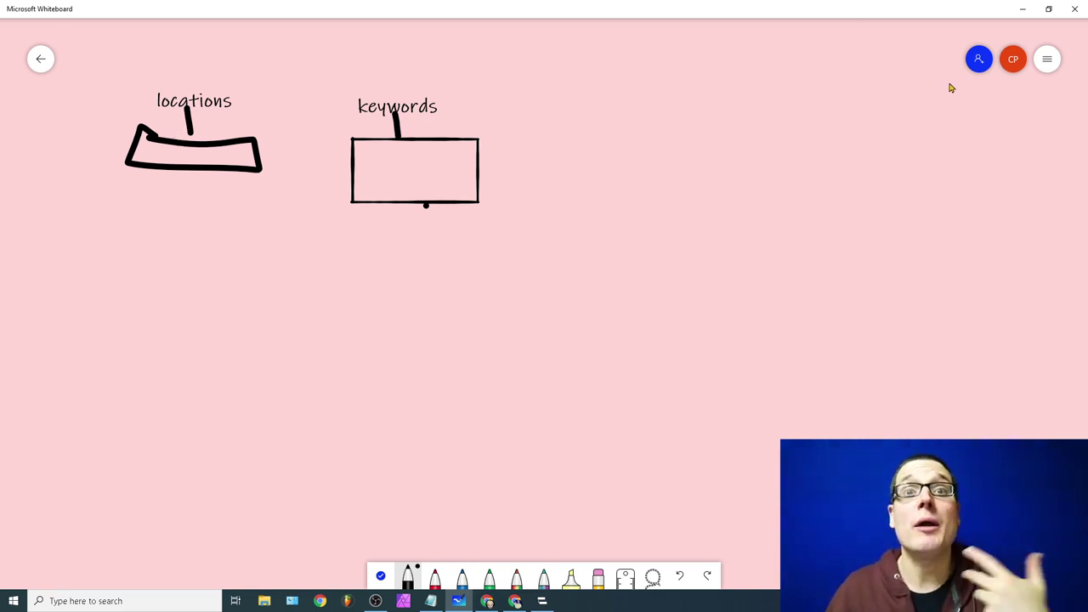
drag(656, 107, 658, 213)
mouse_move(652, 110)
mouse_down()
mouse_move(743, 110)
mouse_move(783, 190)
mouse_move(774, 227)
mouse_move(671, 236)
mouse_up()
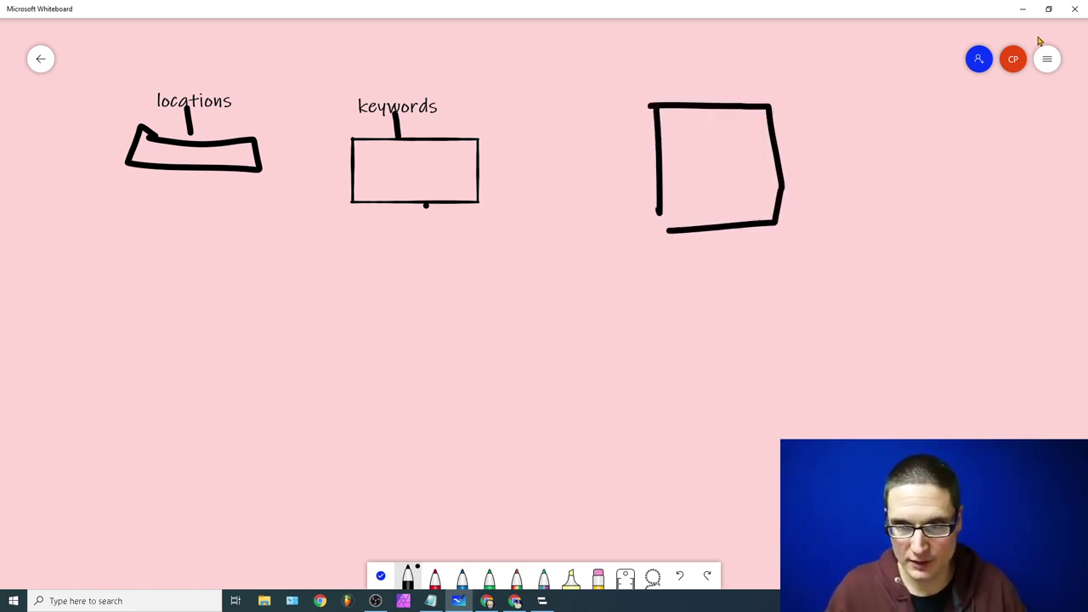
click(1047, 58)
click(898, 287)
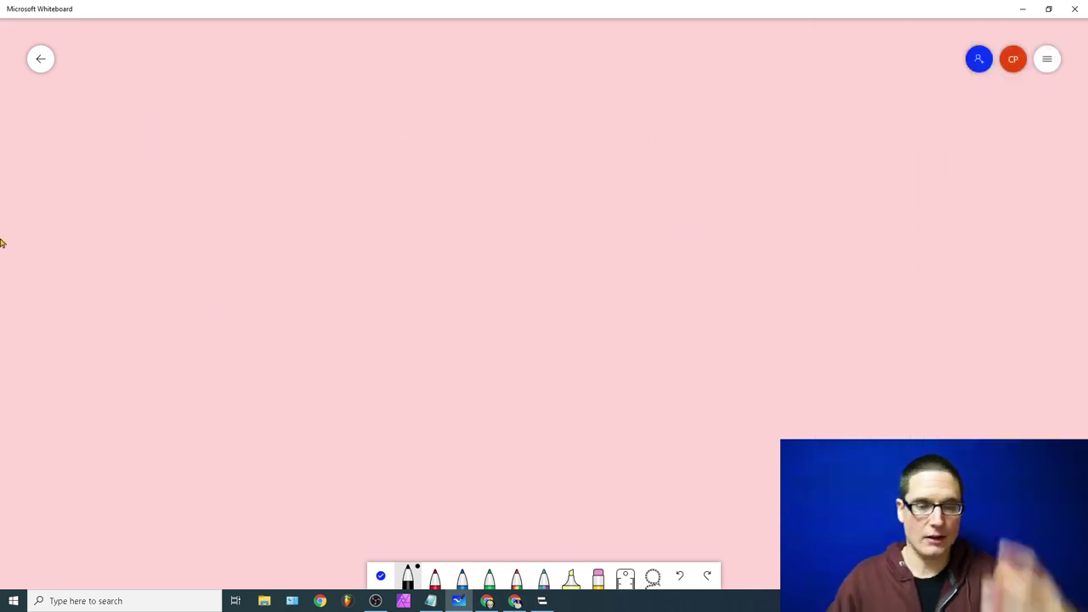
Step: Sketch in black a square linked to an 'H' box, with stacked parallelograms beneath it
mouse_move(113, 218)
mouse_down()
mouse_move(116, 107)
mouse_move(218, 111)
mouse_move(136, 226)
mouse_move(123, 223)
mouse_up()
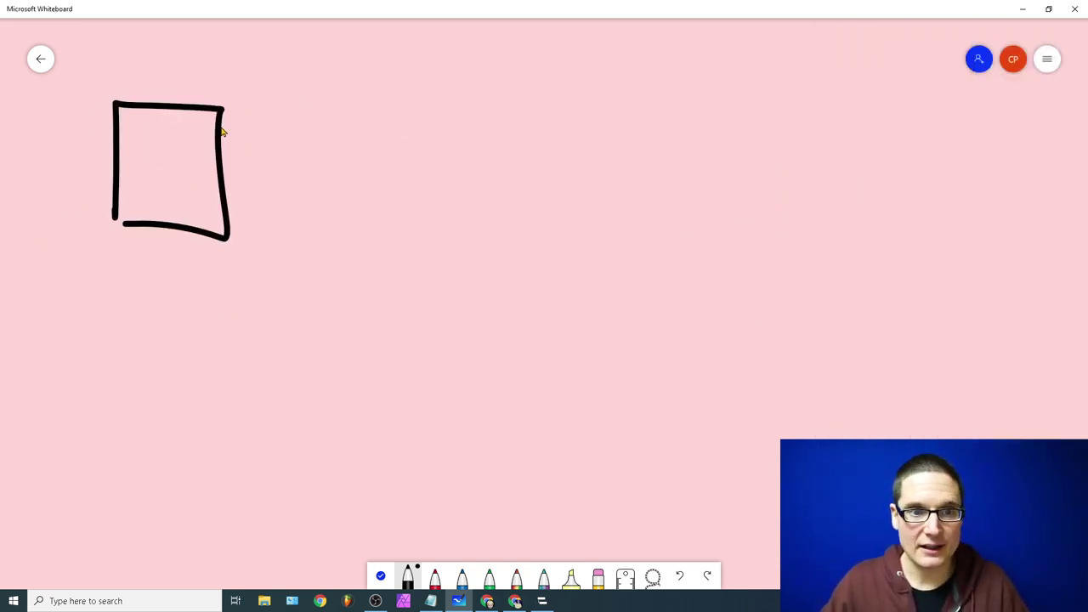
drag(221, 128, 387, 96)
mouse_move(380, 55)
mouse_down()
mouse_move(389, 90)
mouse_move(493, 119)
mouse_move(381, 56)
mouse_move(409, 116)
mouse_up()
mouse_move(452, 70)
mouse_down()
mouse_move(426, 122)
mouse_move(455, 86)
mouse_up()
mouse_move(427, 124)
mouse_down()
mouse_move(426, 149)
mouse_move(469, 158)
mouse_move(418, 260)
mouse_move(390, 167)
mouse_up()
mouse_move(435, 263)
mouse_down()
mouse_move(432, 284)
mouse_move(478, 341)
mouse_move(385, 294)
mouse_up()
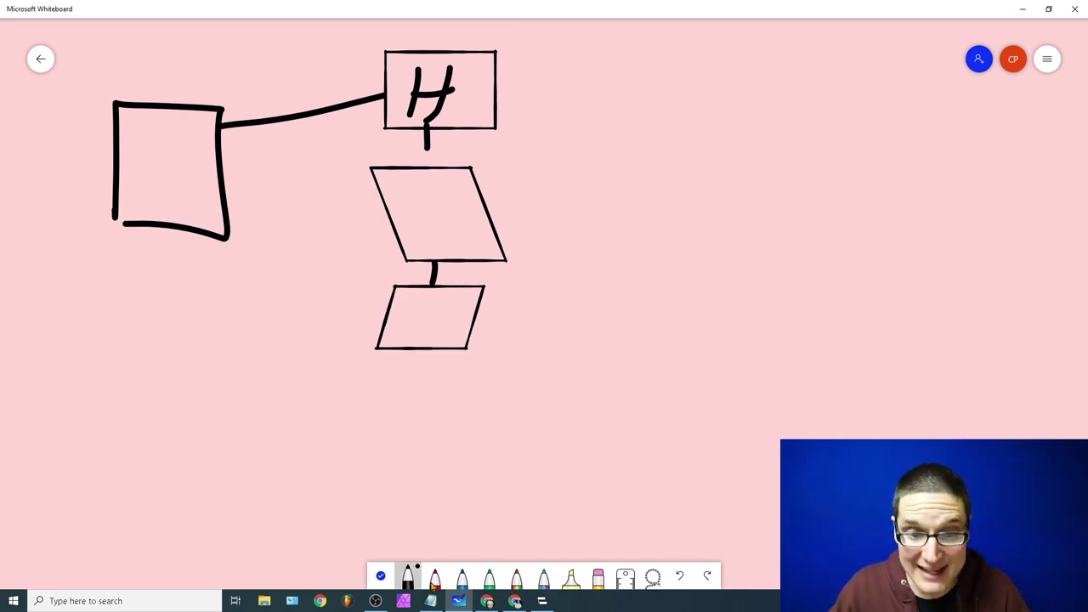
Step: In red, link the H box to a box labelled 'Hunt' and the parallelograms to red boxes
click(434, 578)
mouse_move(505, 93)
mouse_down()
mouse_move(860, 92)
mouse_move(730, 41)
mouse_move(712, 53)
mouse_up()
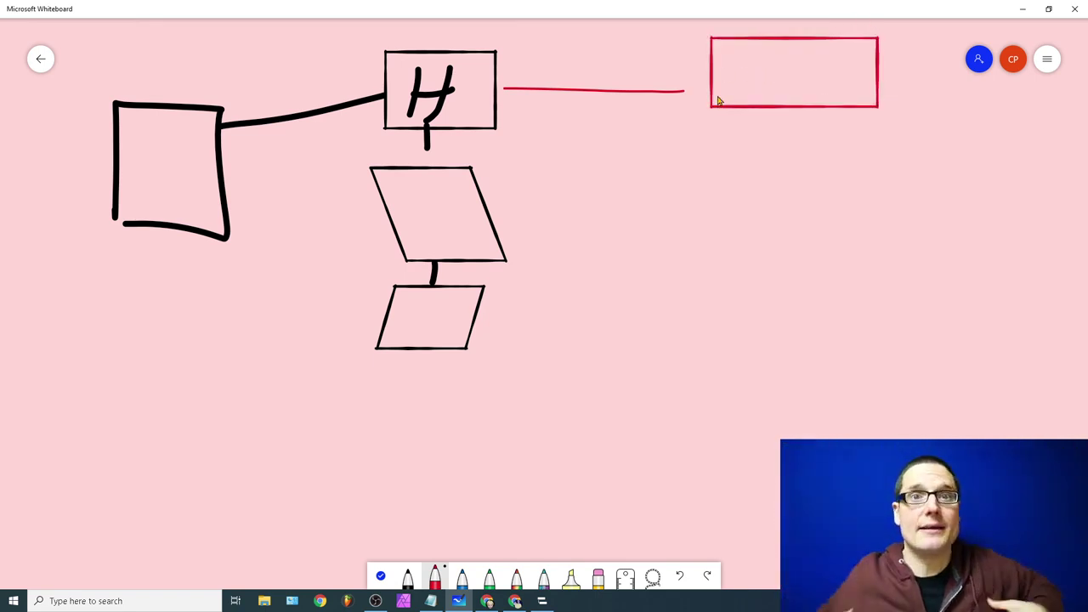
mouse_move(743, 58)
mouse_down()
mouse_move(736, 112)
mouse_move(813, 68)
mouse_move(835, 83)
mouse_up()
click(816, 64)
mouse_move(854, 53)
mouse_down()
mouse_move(843, 77)
mouse_move(864, 74)
mouse_up()
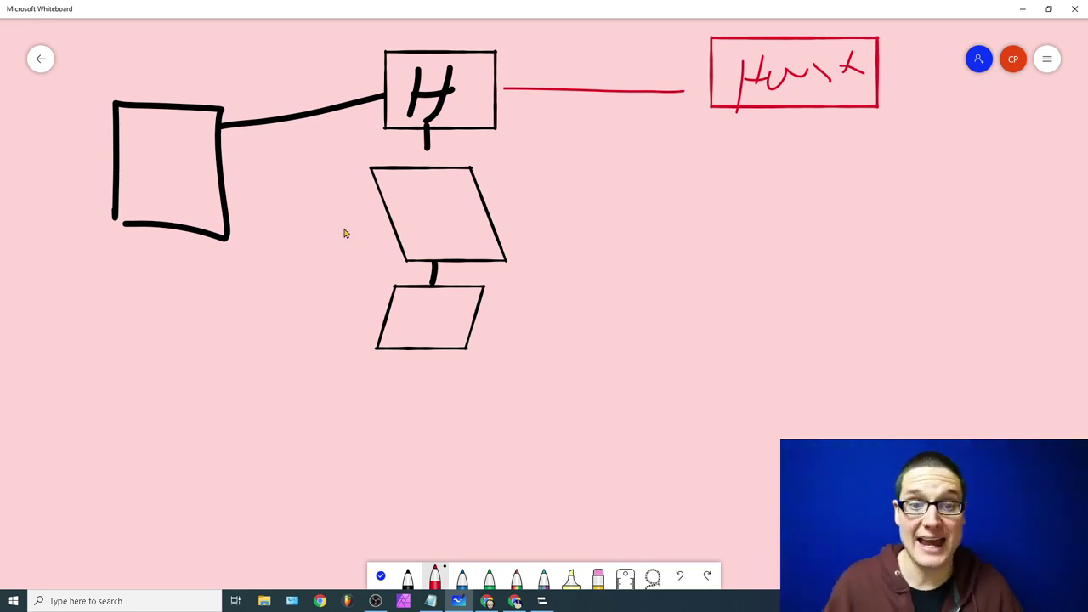
mouse_move(489, 231)
mouse_down()
mouse_move(673, 205)
mouse_move(913, 194)
mouse_move(700, 181)
mouse_move(743, 204)
mouse_move(819, 195)
mouse_up()
mouse_move(480, 324)
mouse_down()
mouse_move(668, 312)
mouse_move(911, 321)
mouse_move(688, 281)
mouse_up()
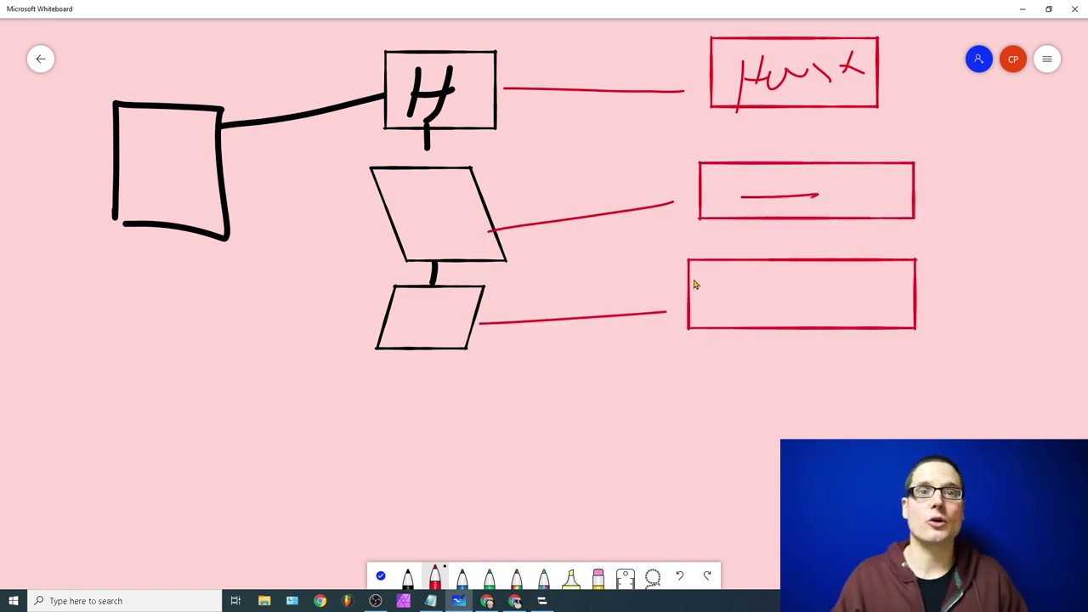